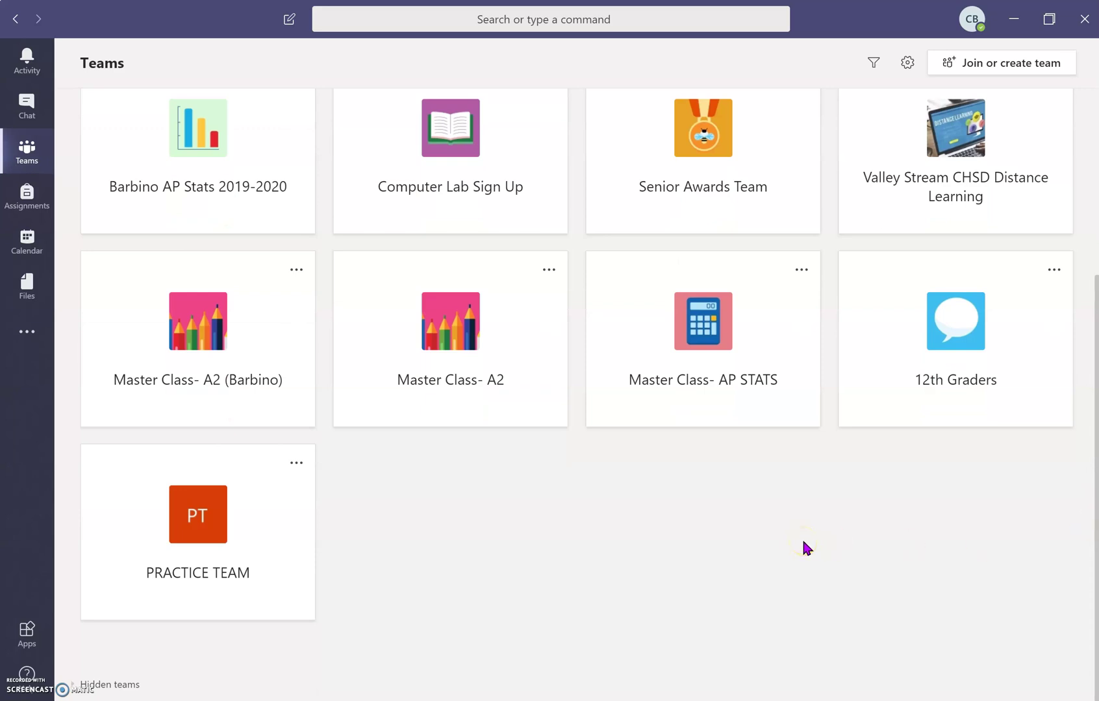
Open the Class Notebook in the General channel of the PRACTICE TEAM team
click(219, 540)
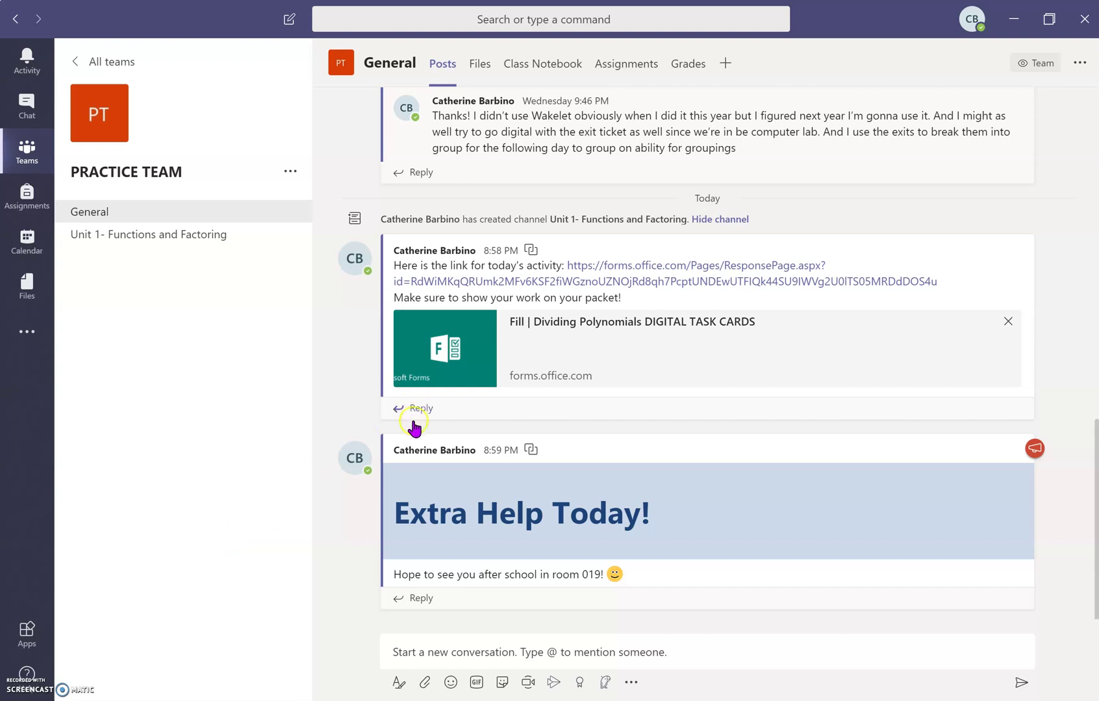
mouse_move(418, 443)
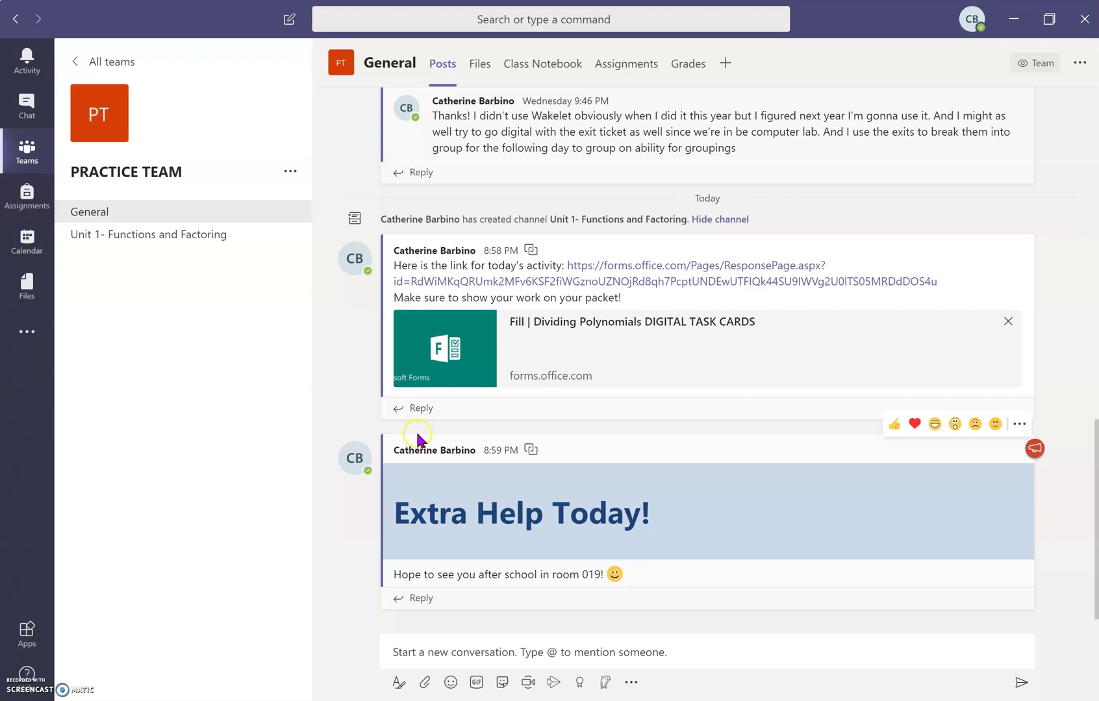
click(543, 77)
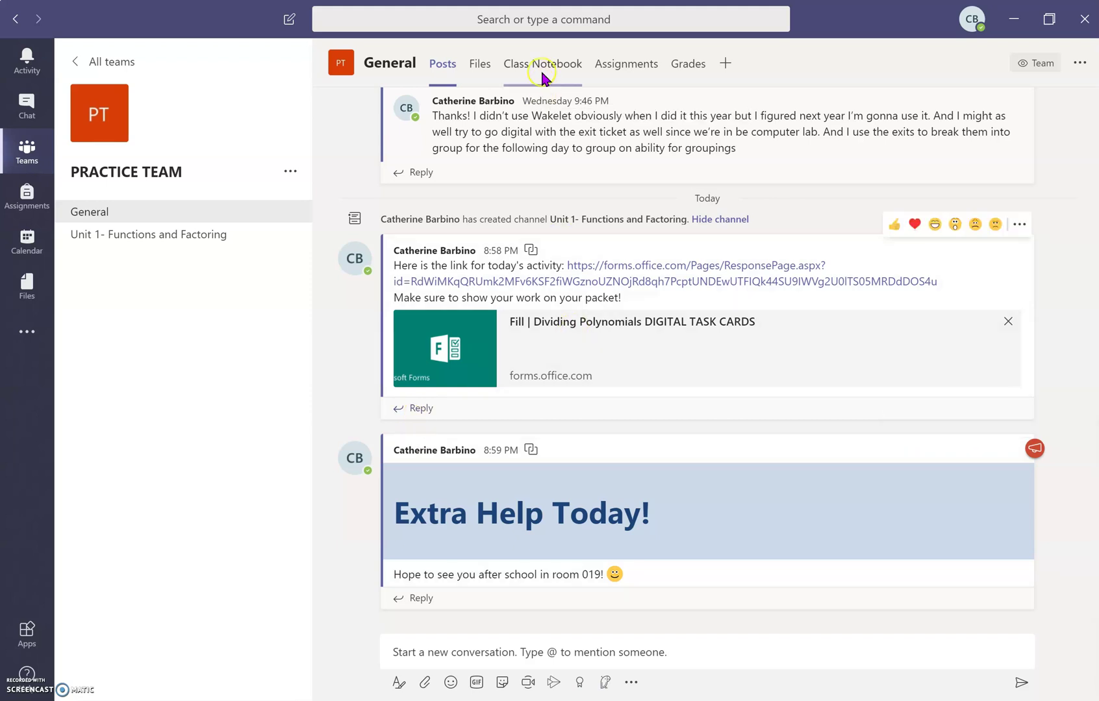
click(558, 197)
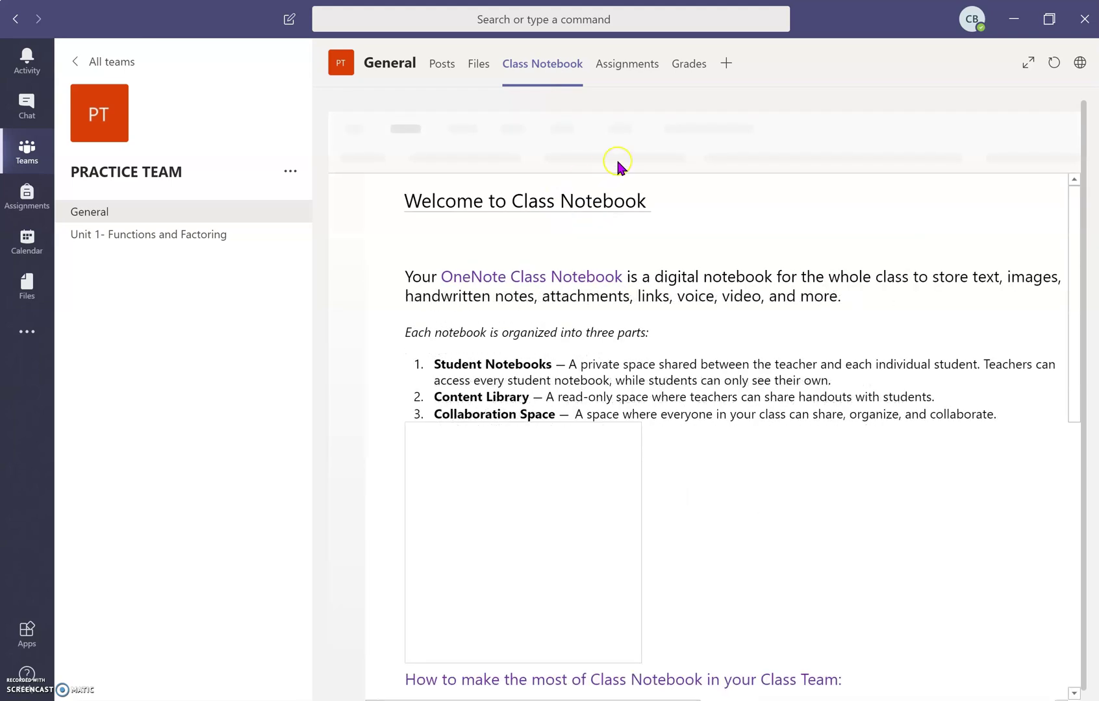
click(598, 216)
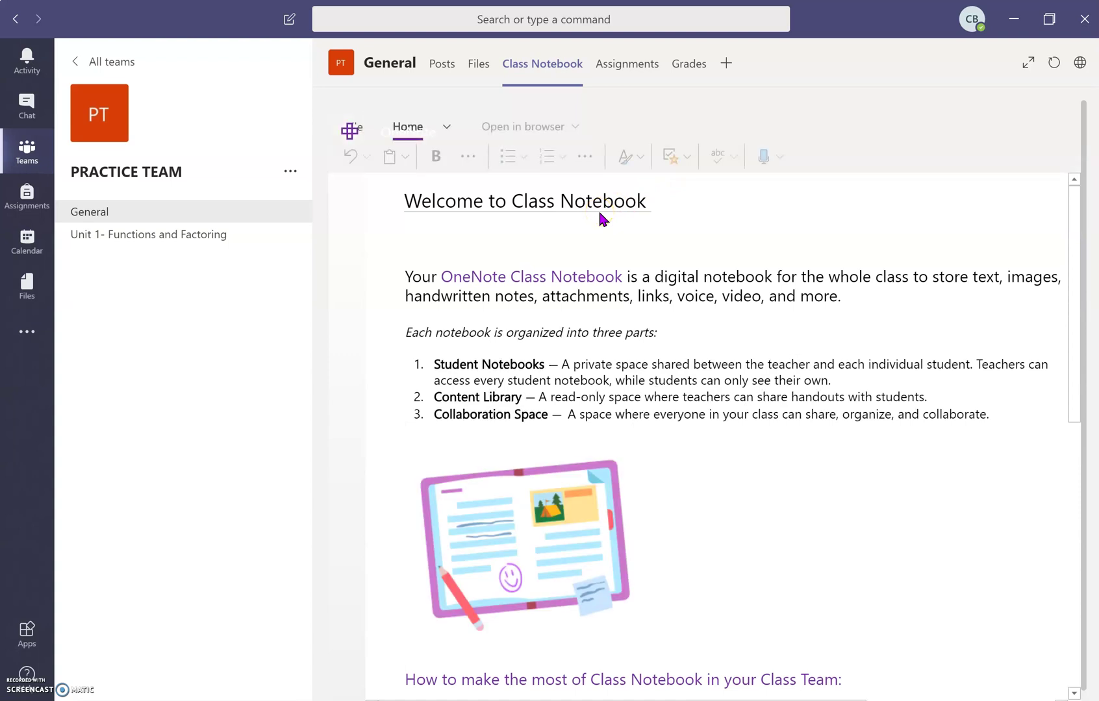
click(605, 211)
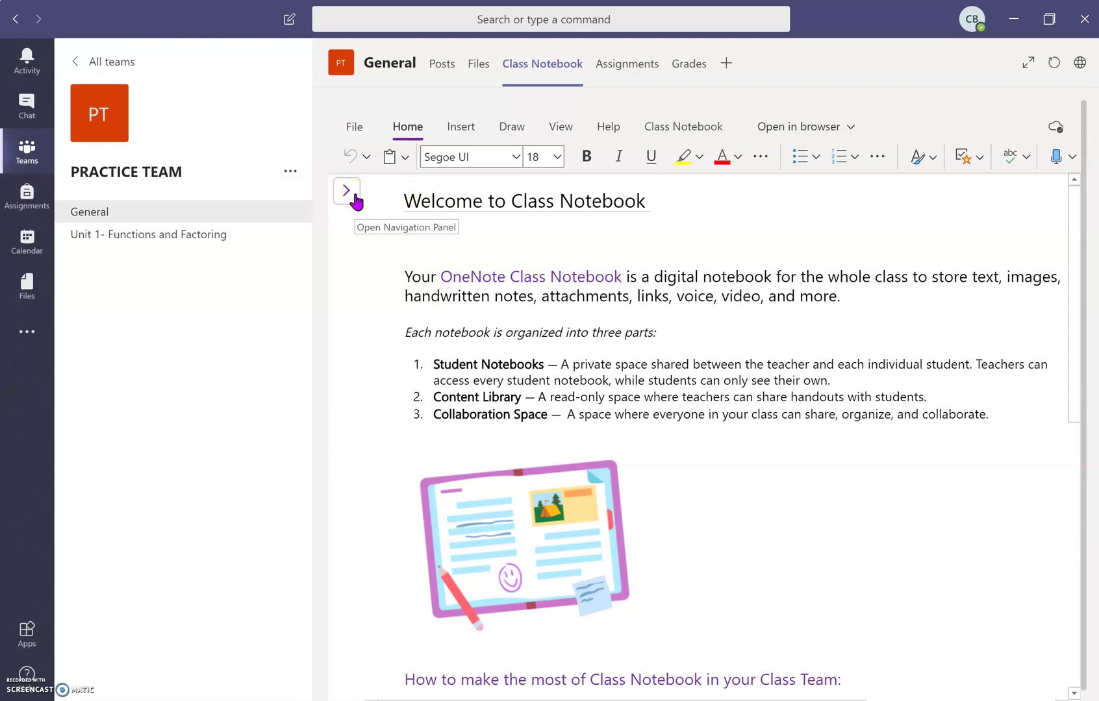
Start distributing a new section group in the class notebook and name it "Unit 1- Functions and Factoring"
click(685, 127)
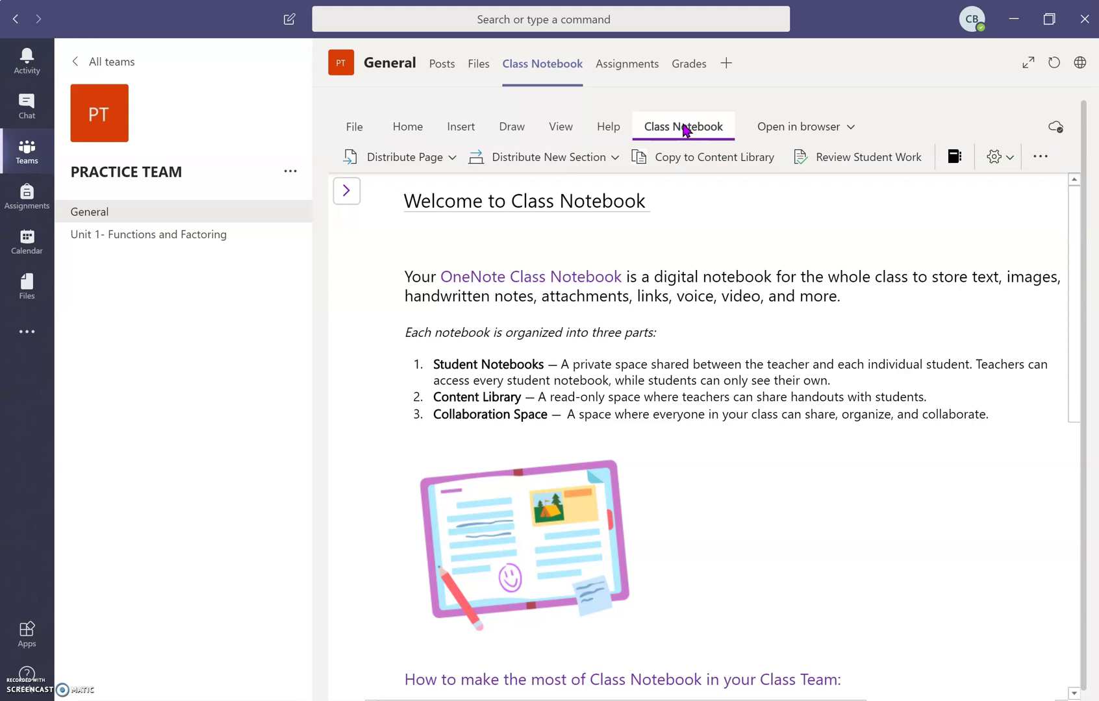
click(590, 161)
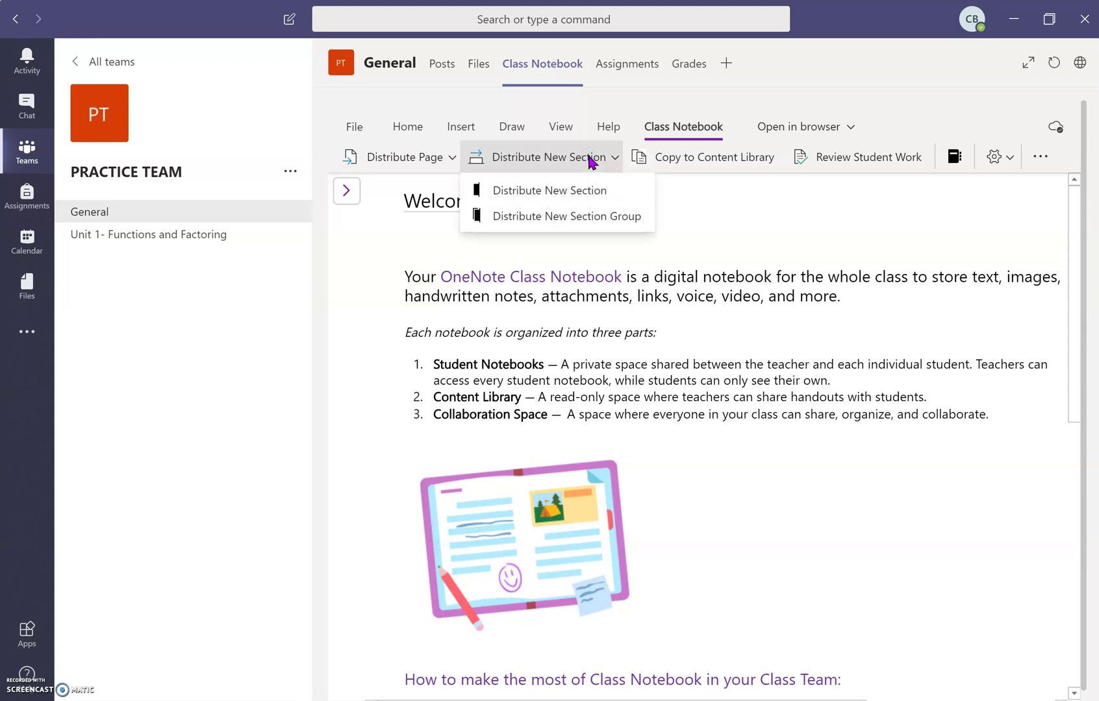
click(587, 191)
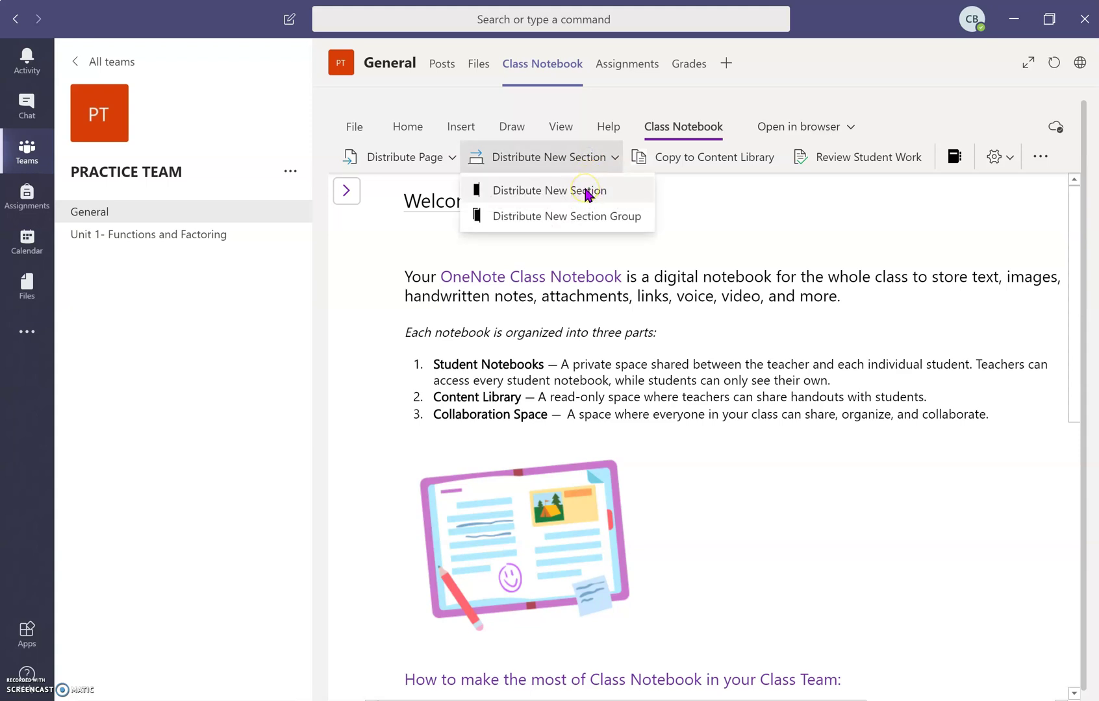
click(586, 221)
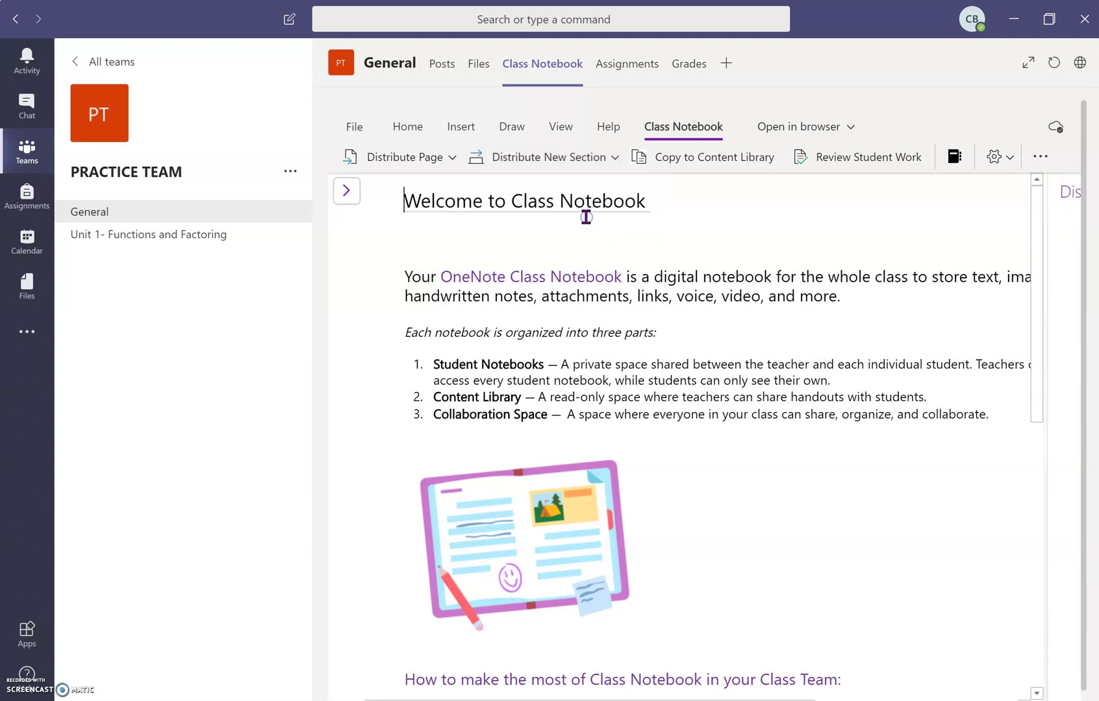
click(919, 252)
click(946, 318)
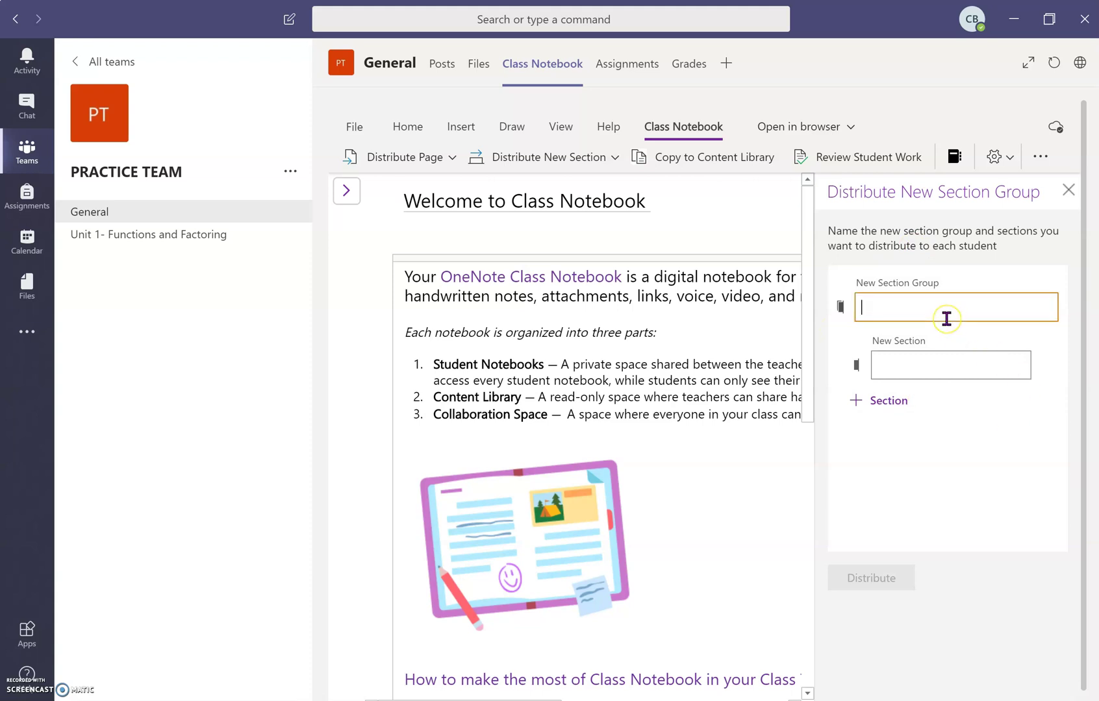
text(Unit 1- Functions and Fac)
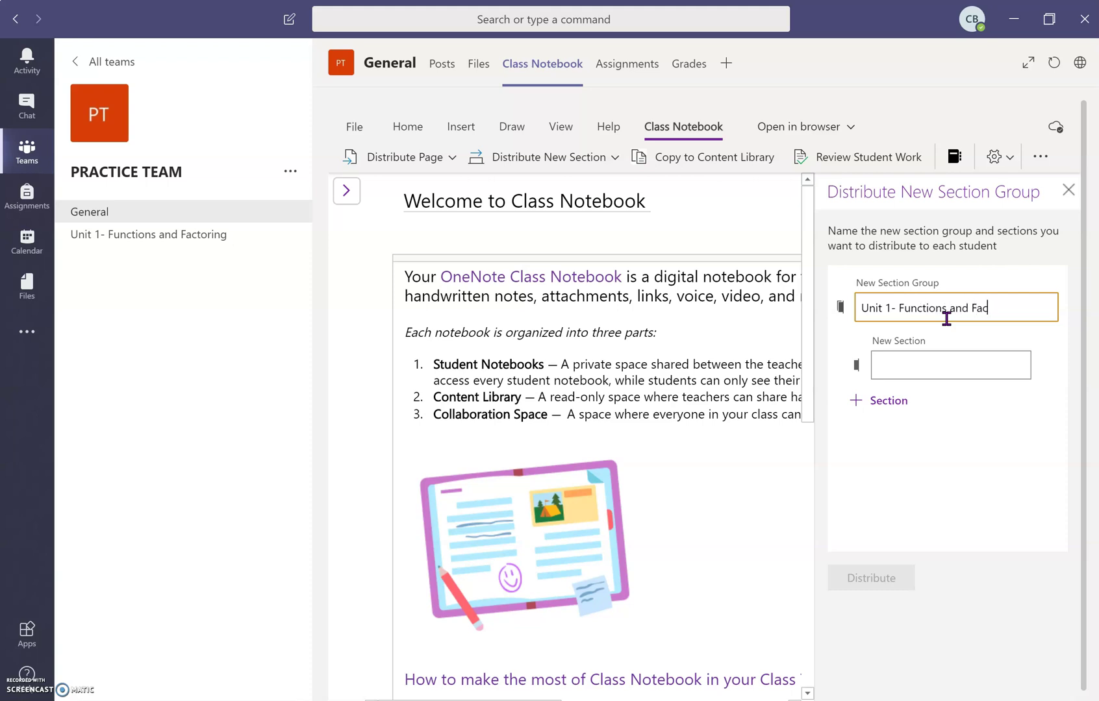
text(toring)
Add the sections Classwork, Homework and Printed Class Notes to the new section group and distribute it to the students
click(997, 364)
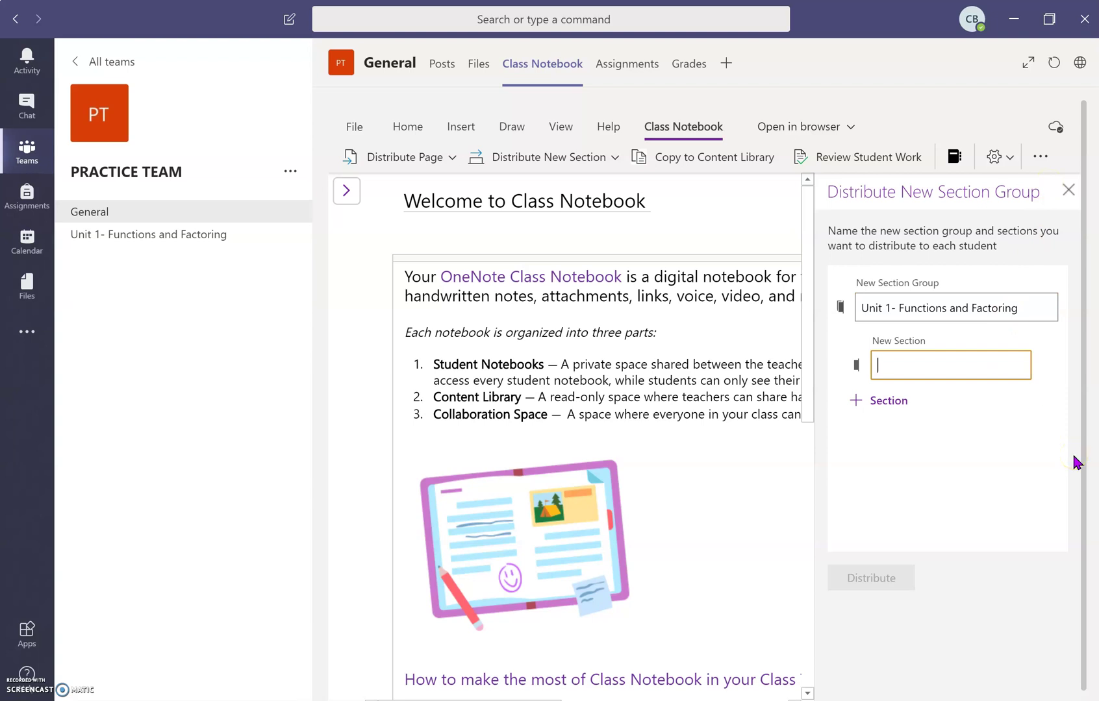
text(Classwork)
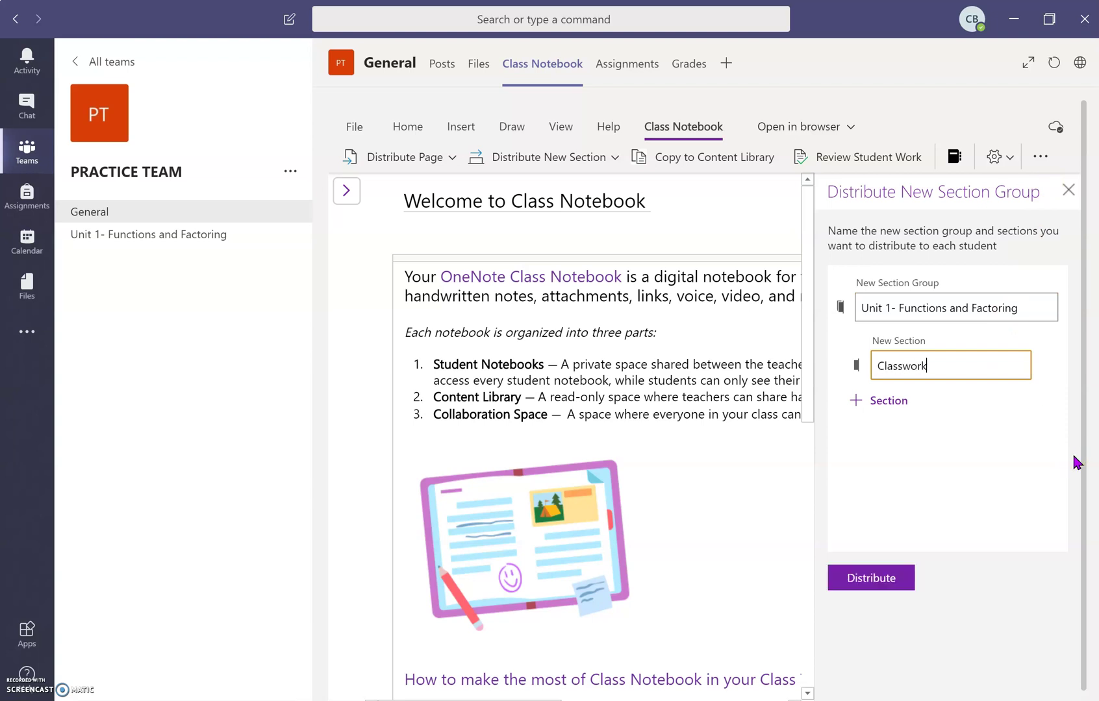
click(900, 401)
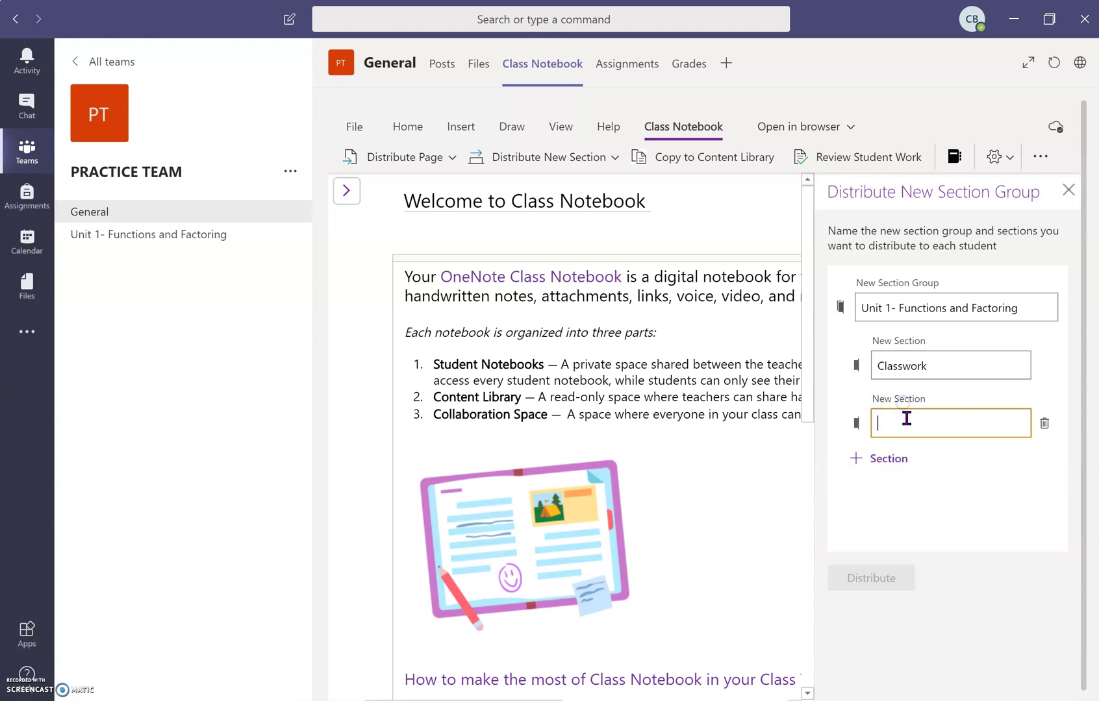
text(Homework)
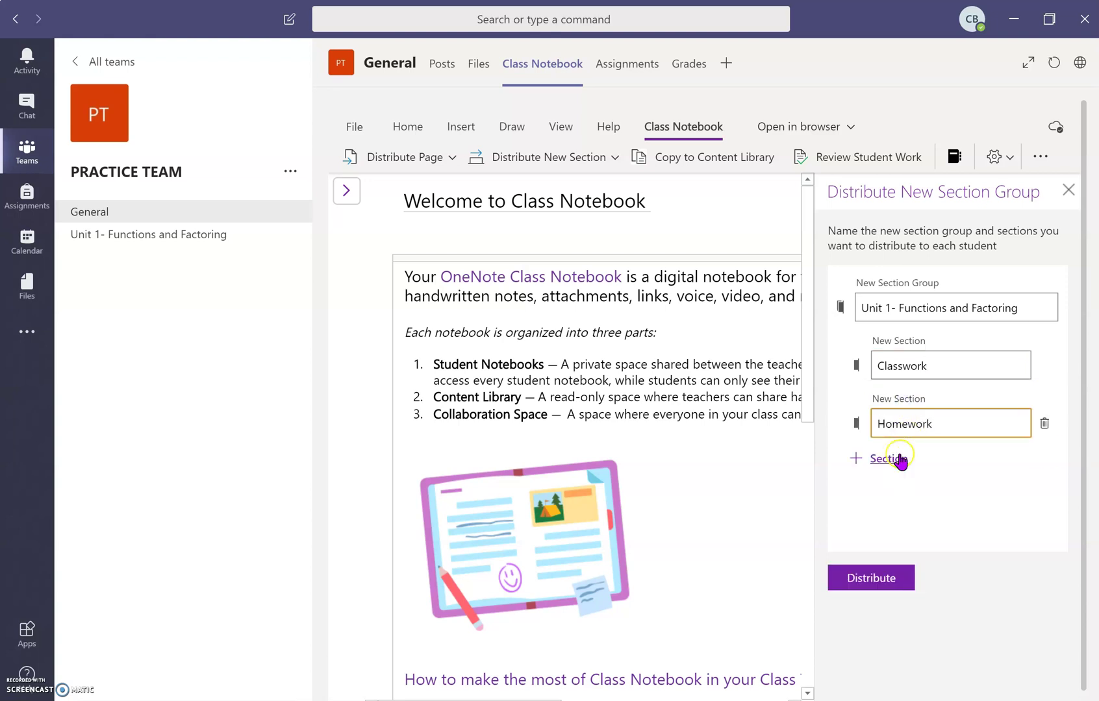
click(900, 461)
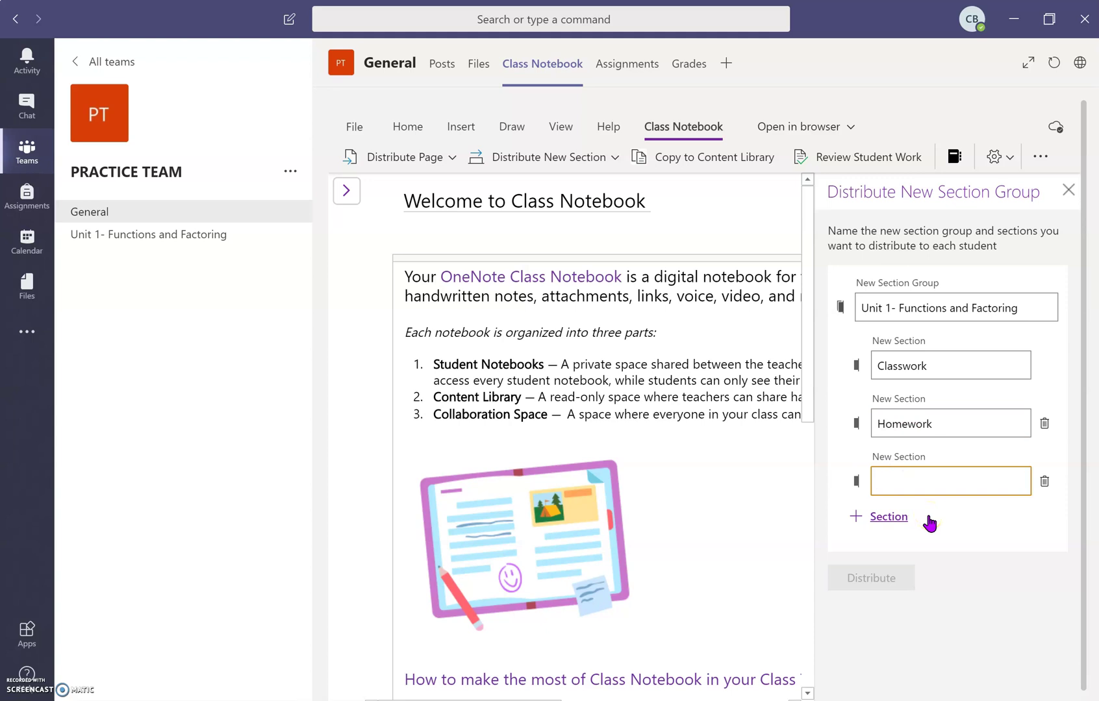
text(Printed Cla)
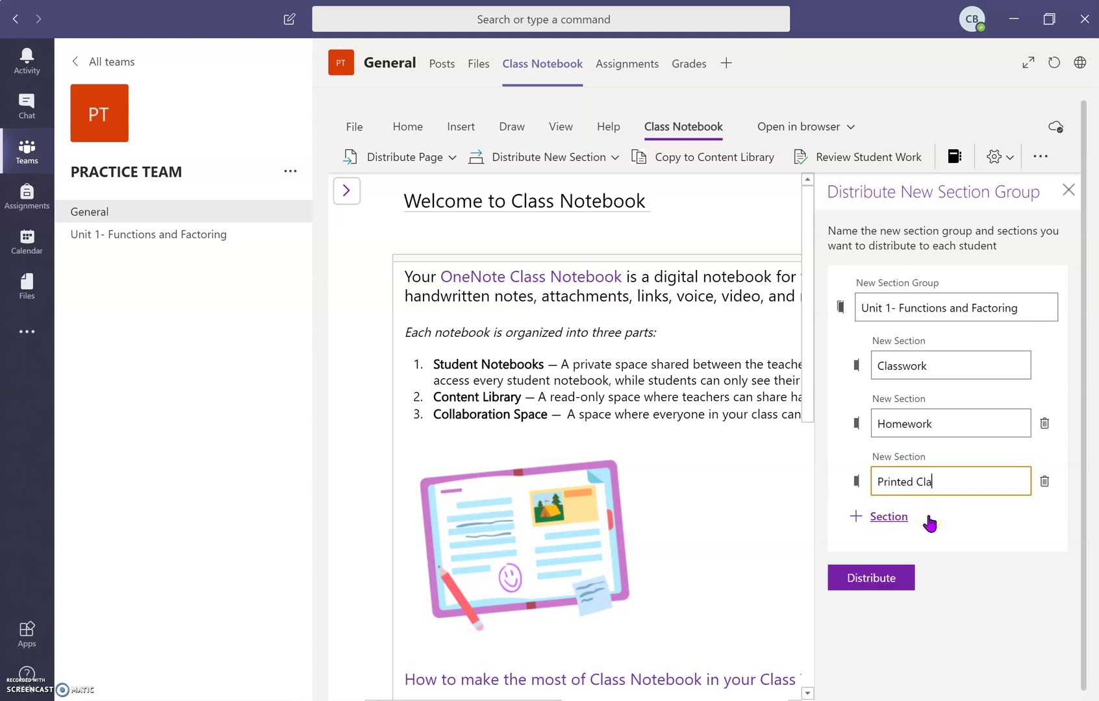
text(ss Notes)
click(894, 574)
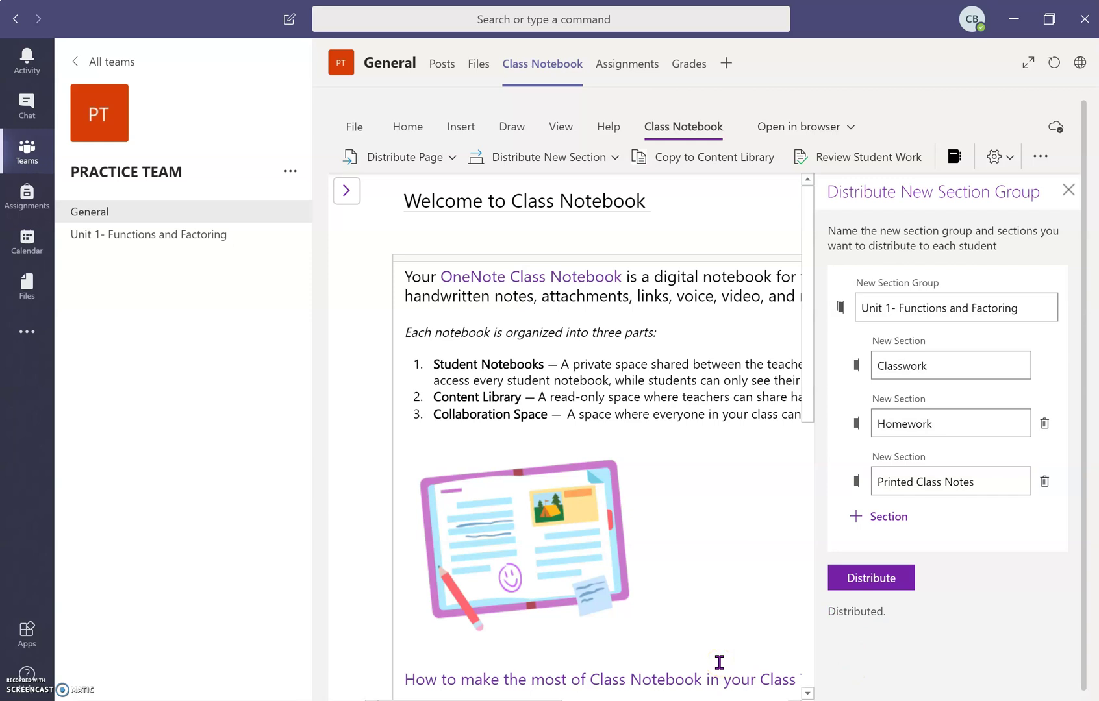
Close the Distribute New Section Group pane
click(903, 308)
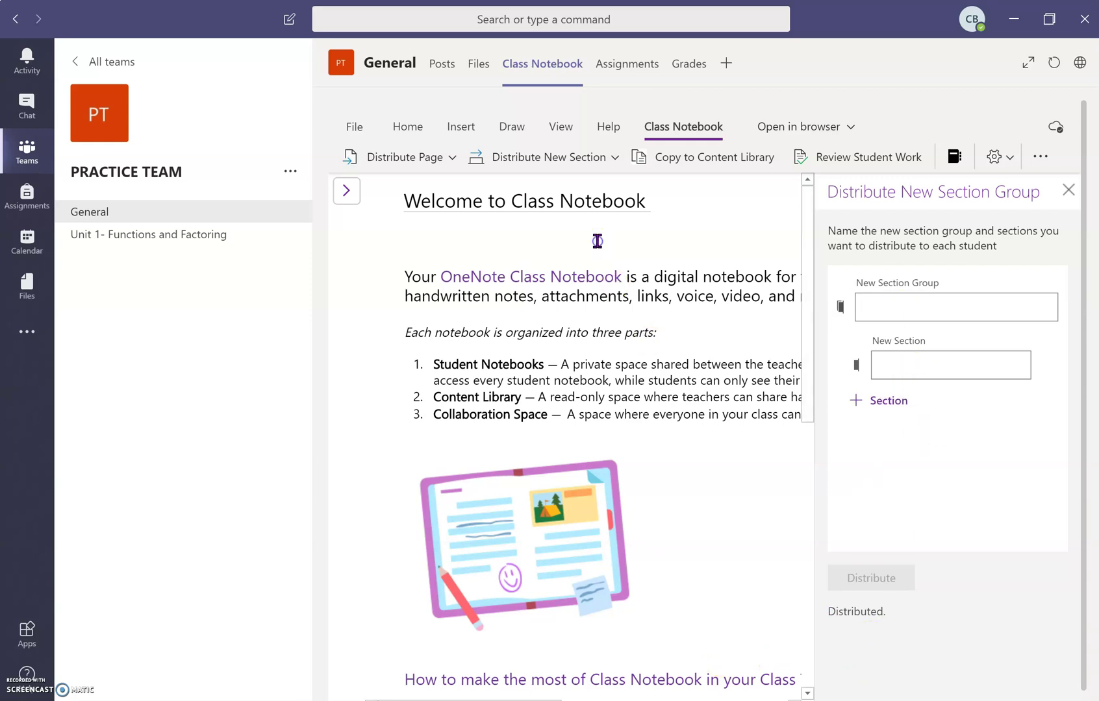
click(351, 196)
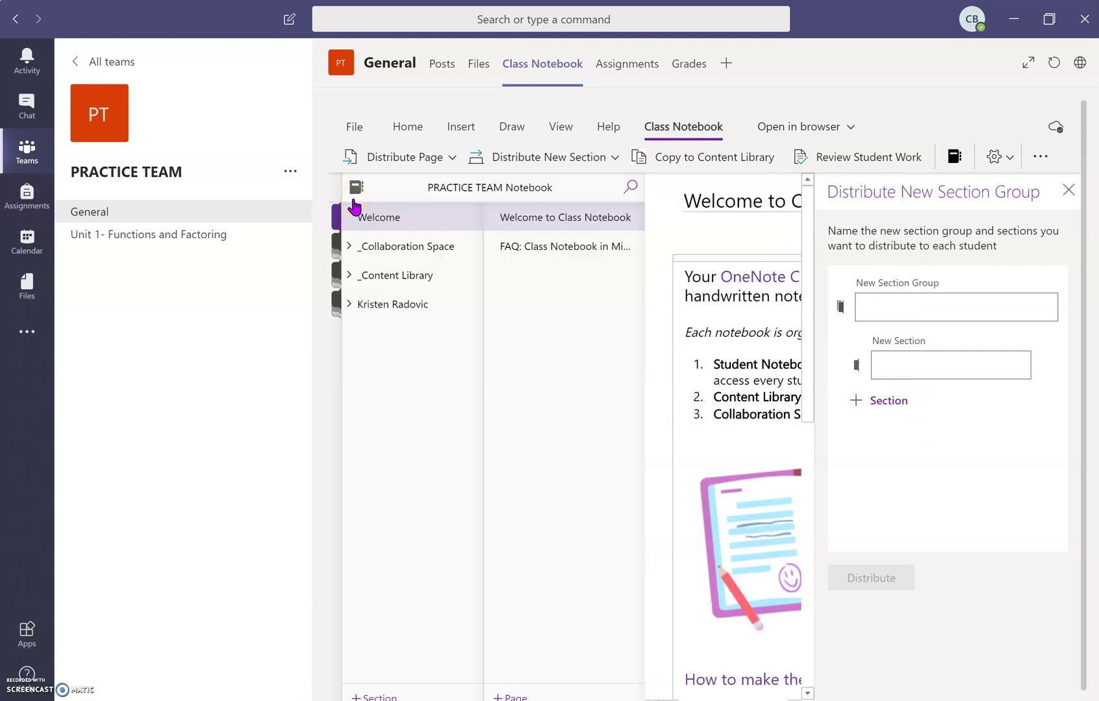
click(1068, 190)
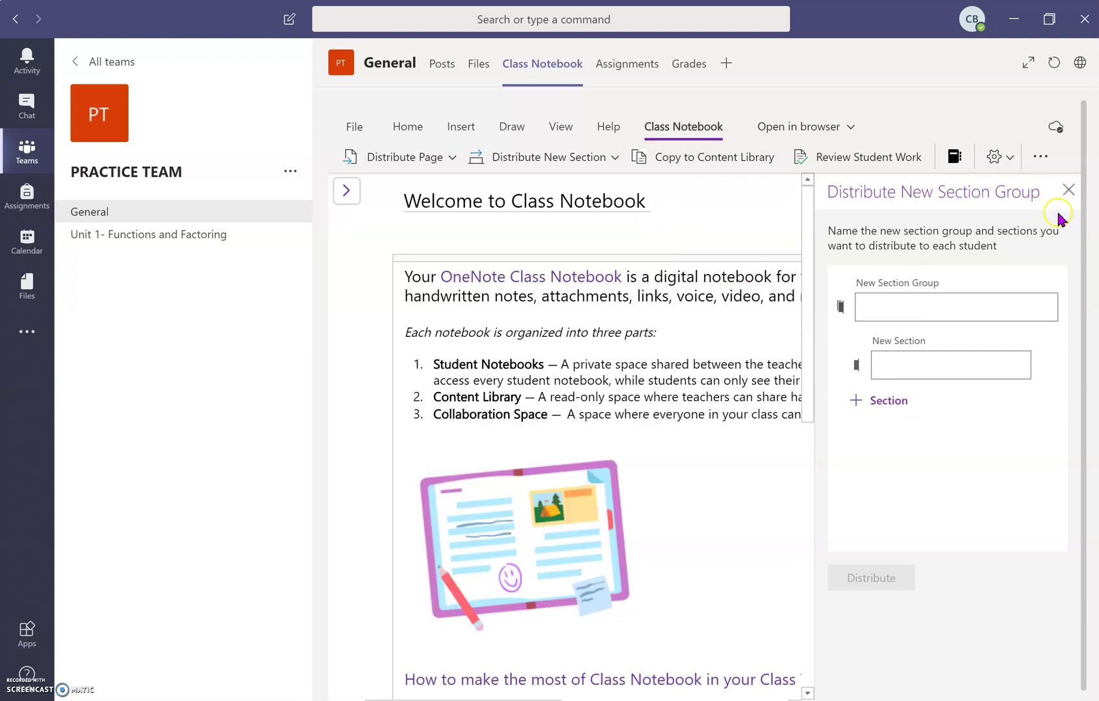
click(1069, 190)
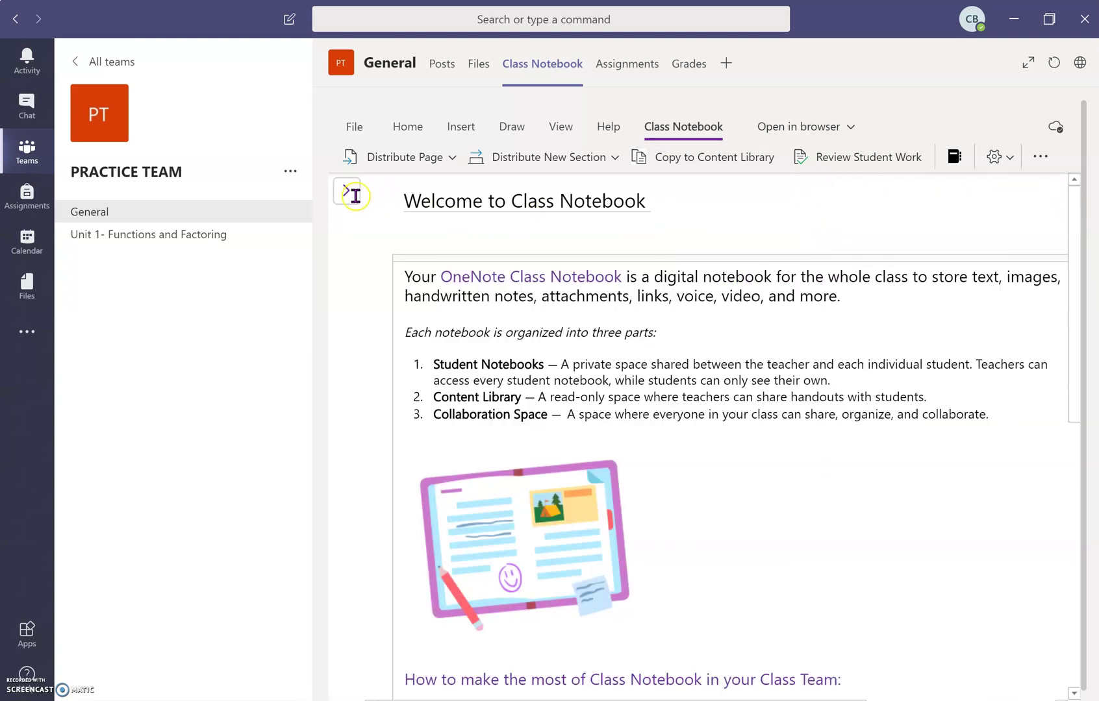
Examine the Unit 1 section group in the student's notebook, checking Printed Class Notes, Homework and Classwork, and collapse it again
click(354, 196)
click(387, 304)
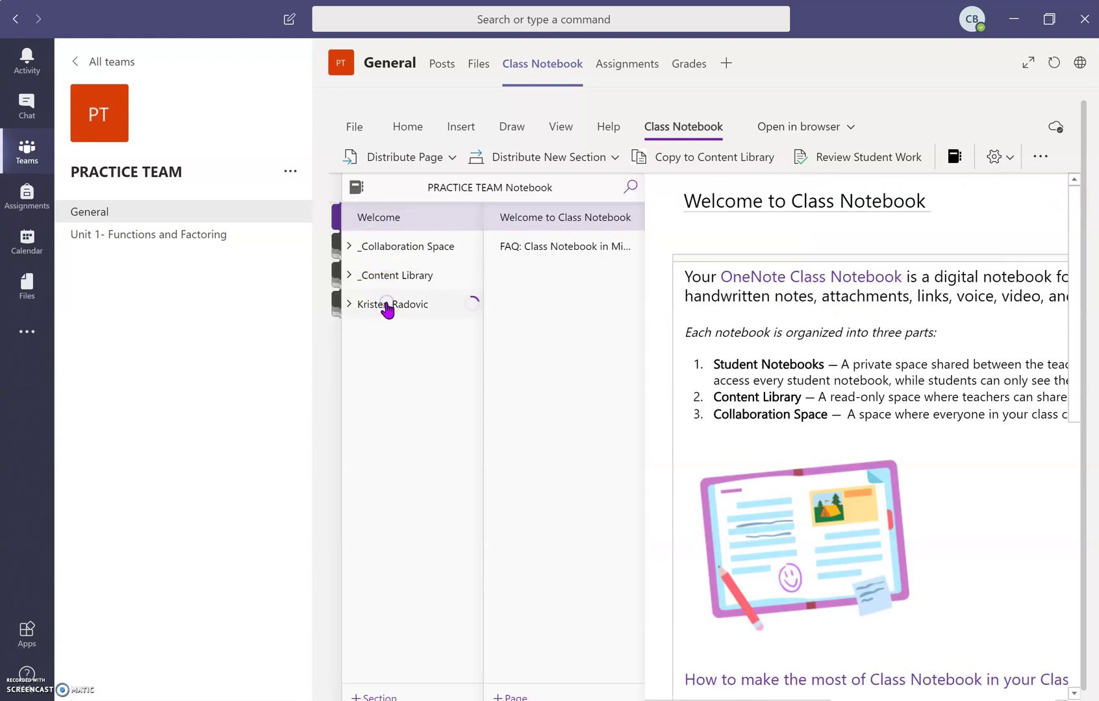
click(389, 373)
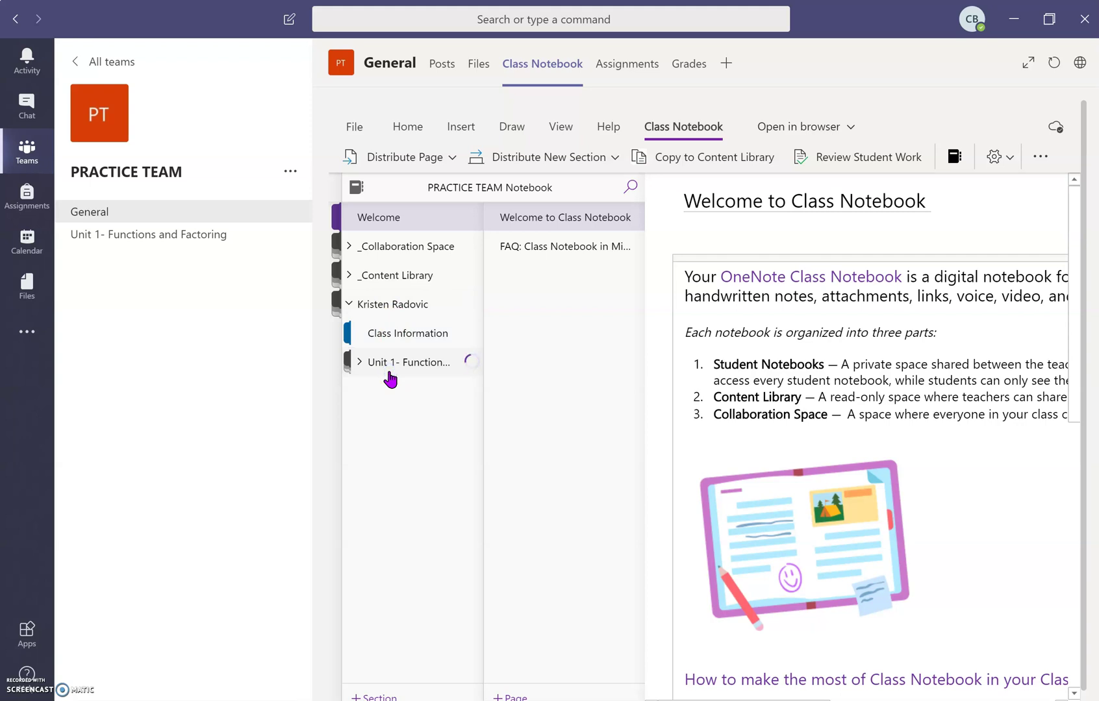
click(411, 393)
click(412, 428)
click(412, 456)
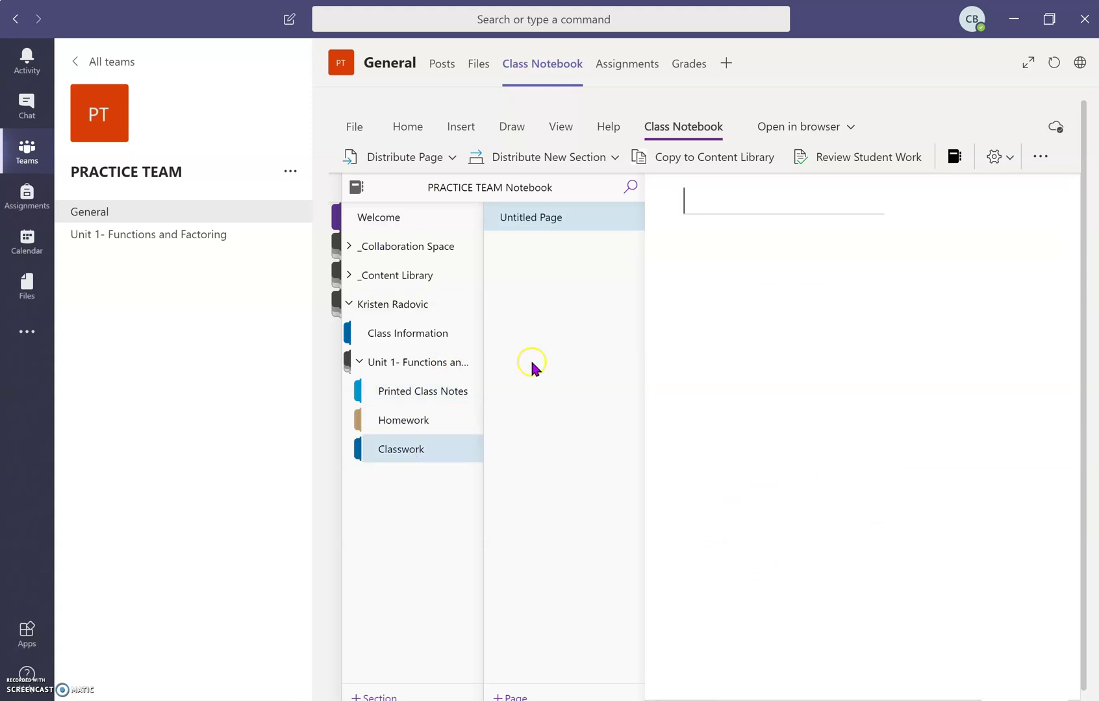
click(489, 481)
click(365, 364)
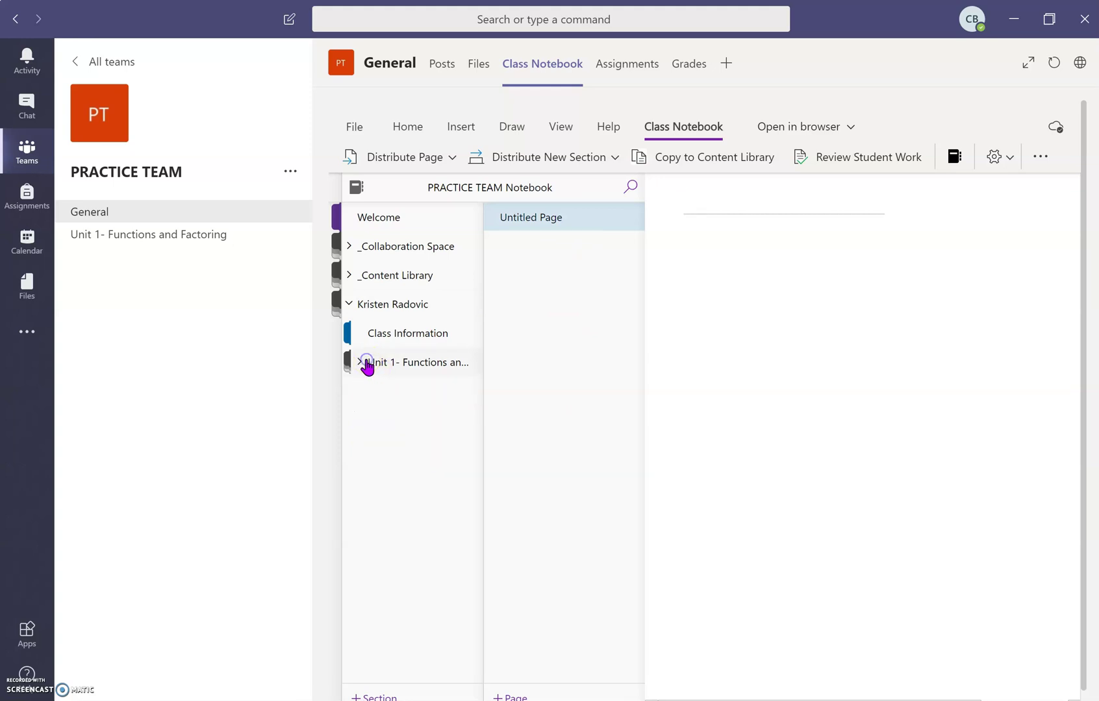
Open the class notebook in the Microsoft OneNote app instead of the embedded view
click(808, 125)
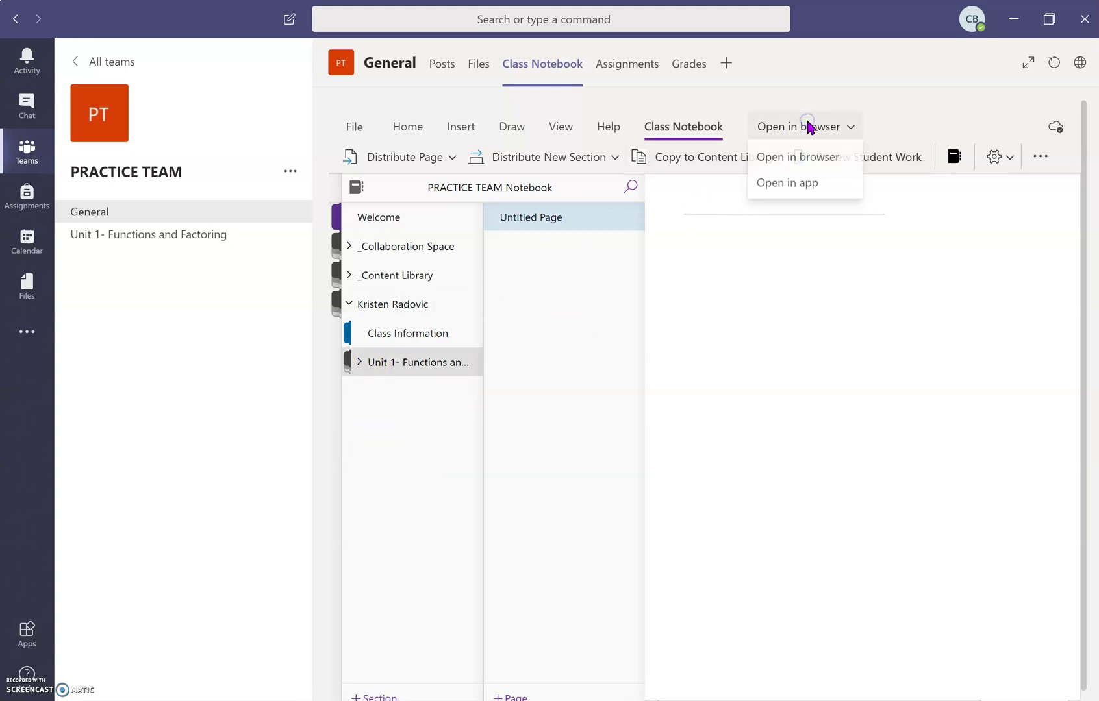
click(809, 186)
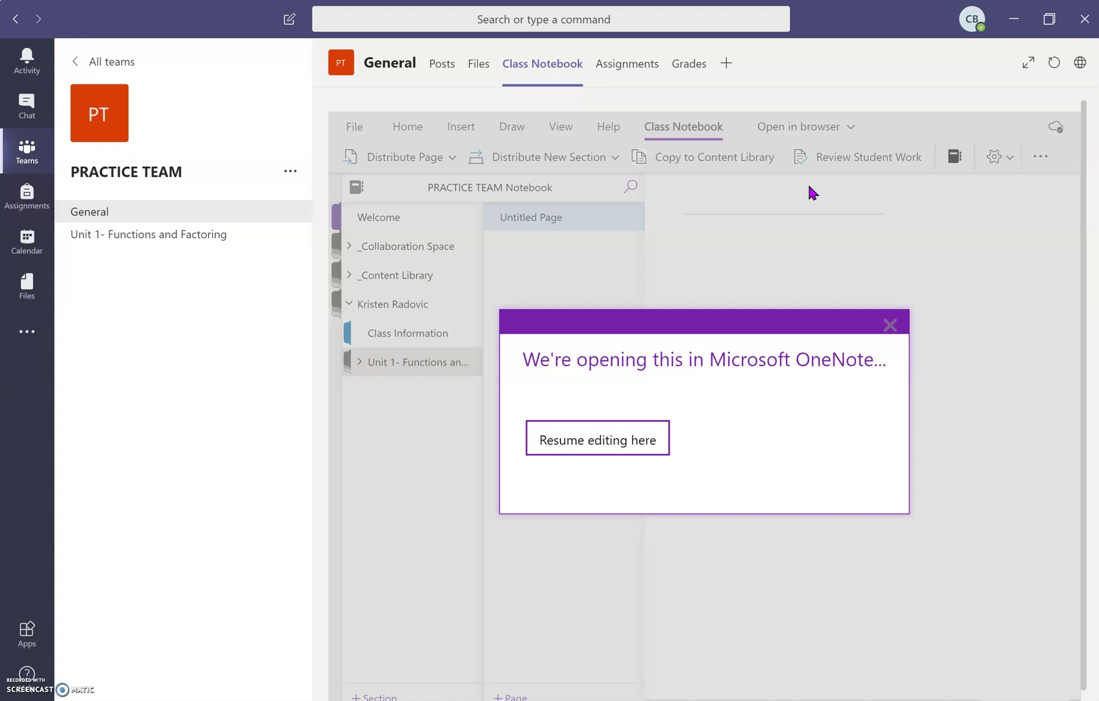
click(628, 300)
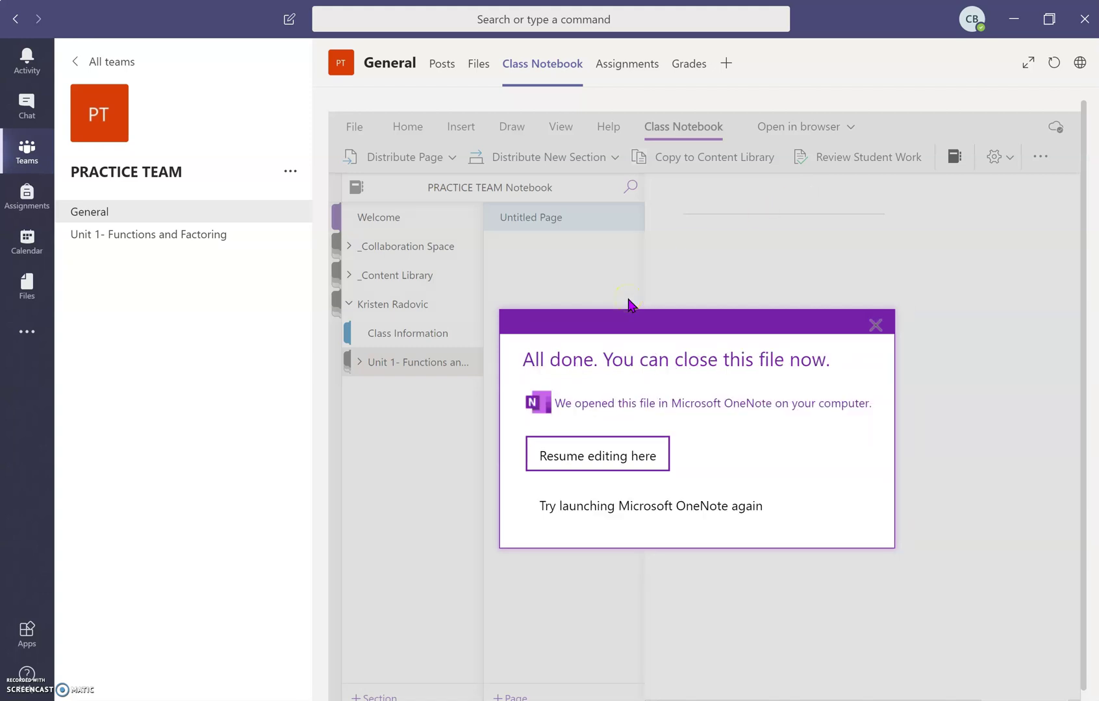
click(689, 510)
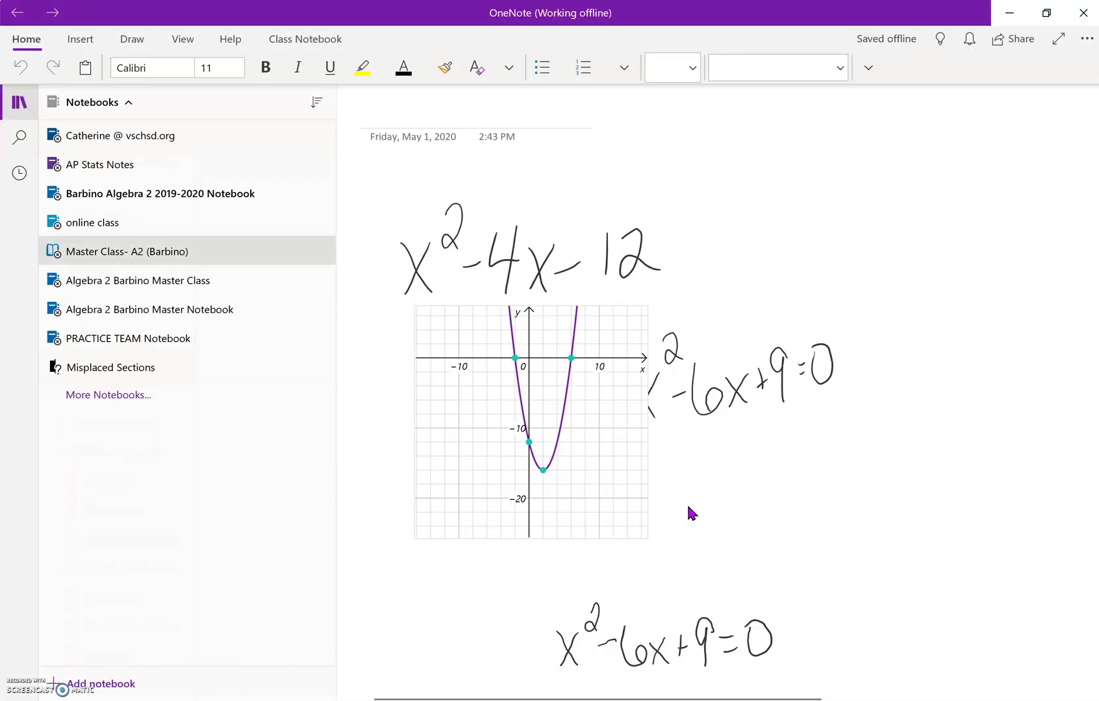
Dismiss the OneNote error, switch to the PRACTICE TEAM Notebook and expand the student's section group
click(150, 156)
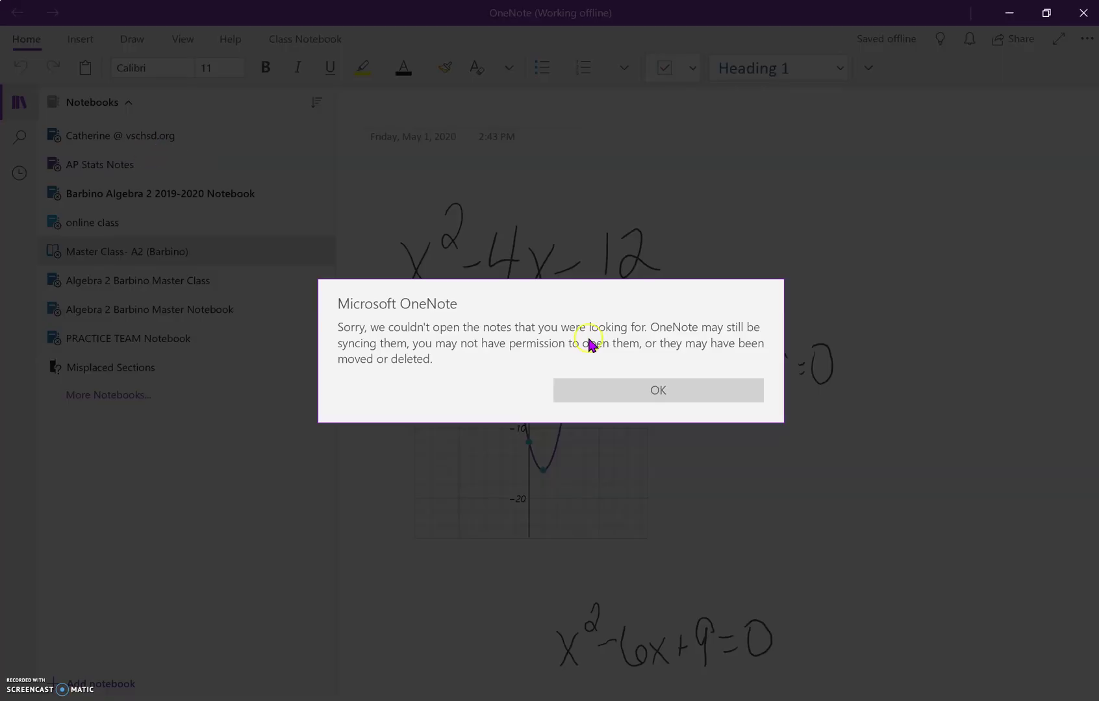
click(650, 389)
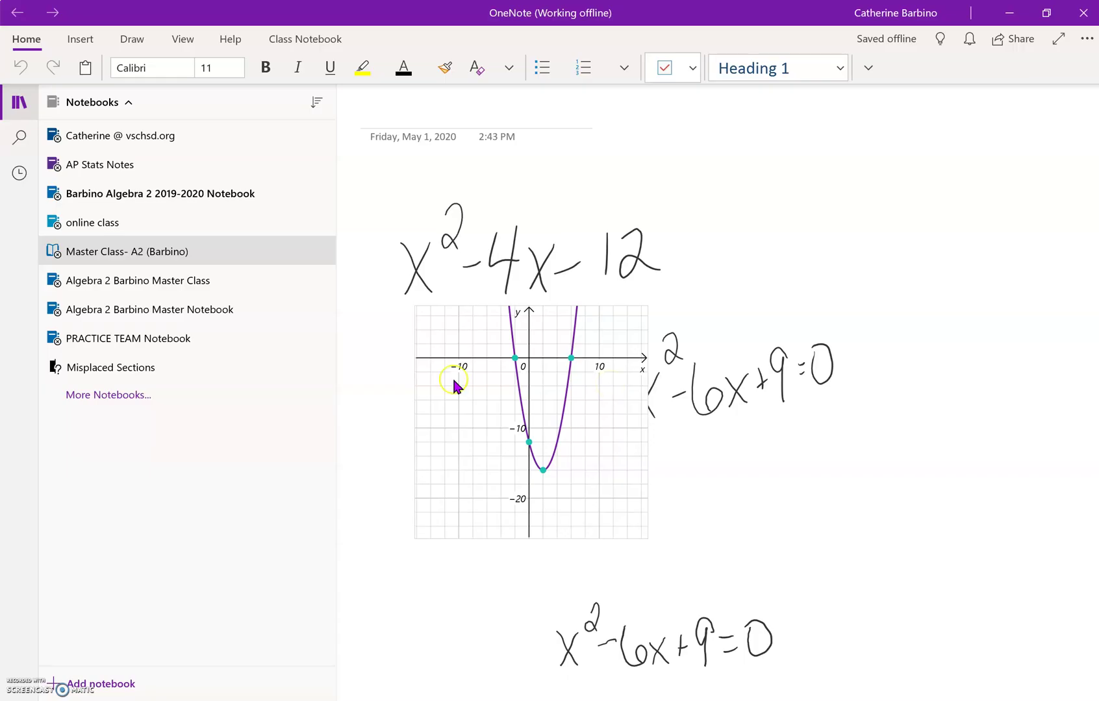
click(132, 337)
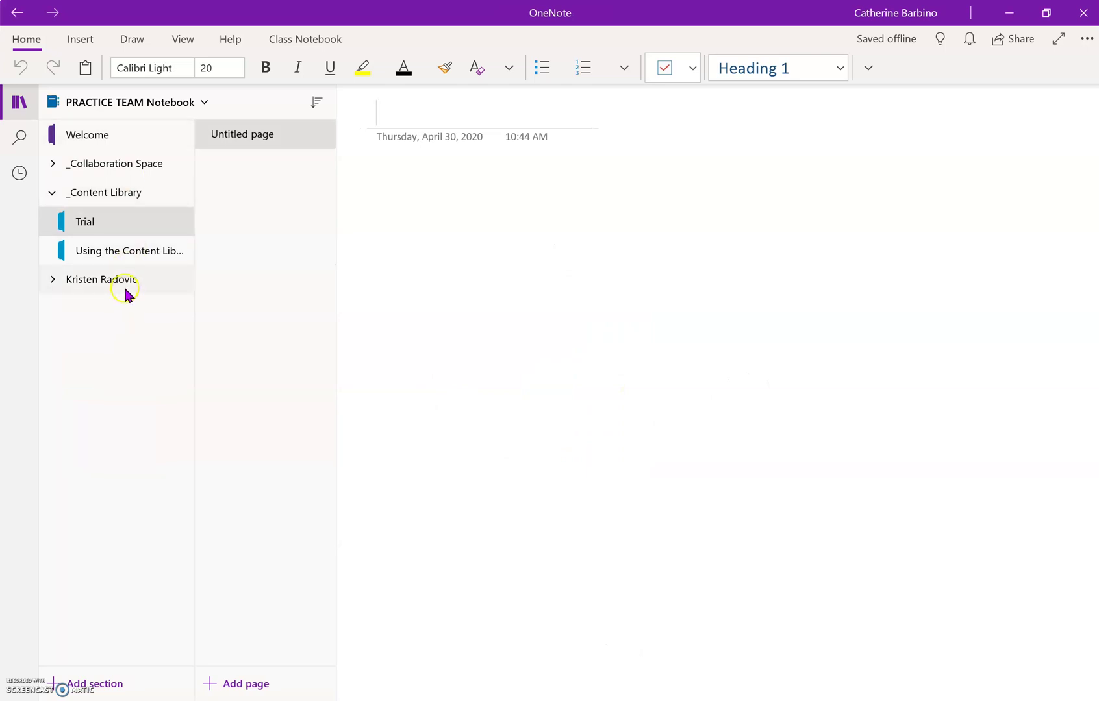
click(126, 290)
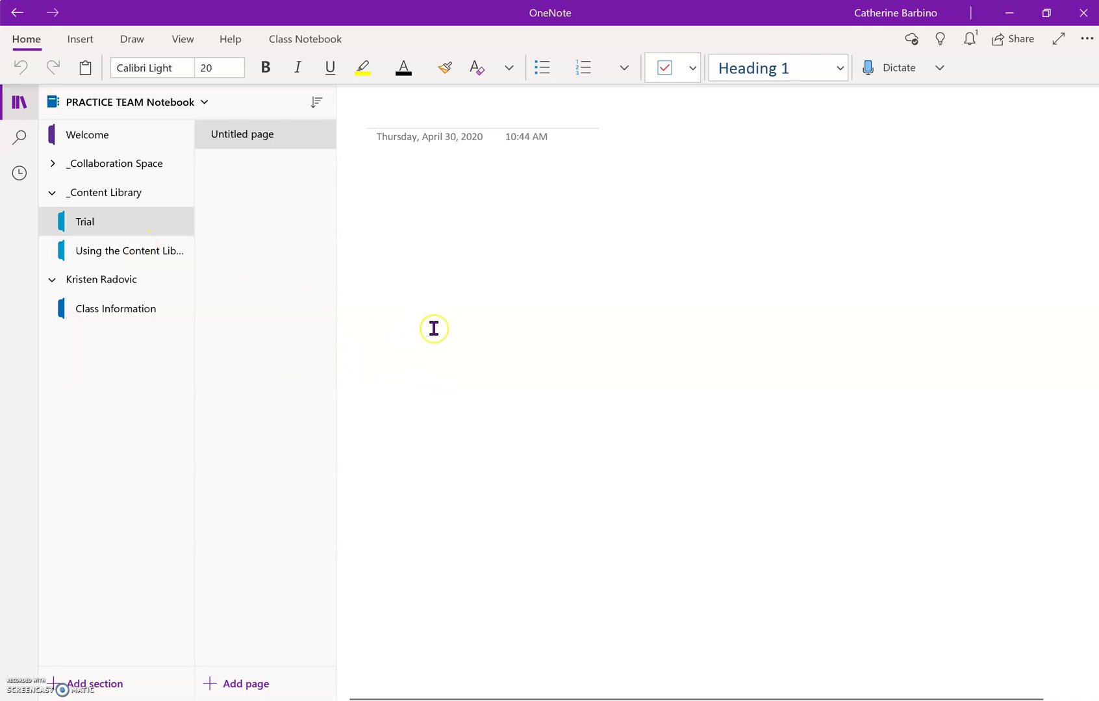
Start distributing a new section group to each student and name the group "Unit 2- Polynomials"
key(Return)
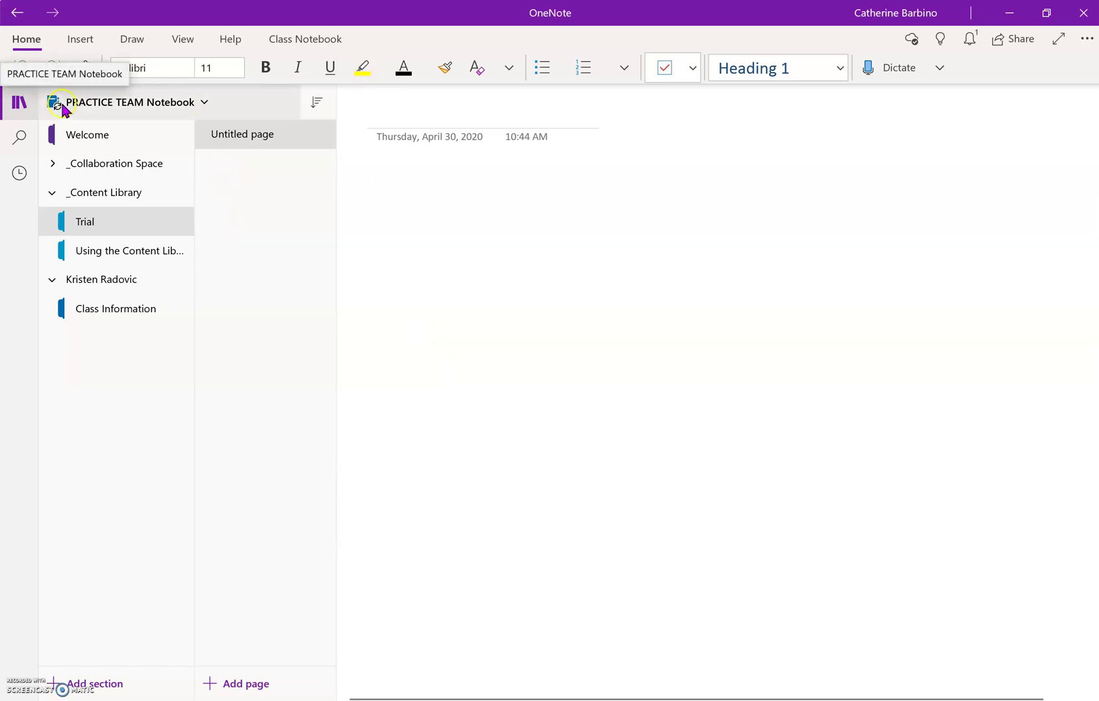
click(303, 42)
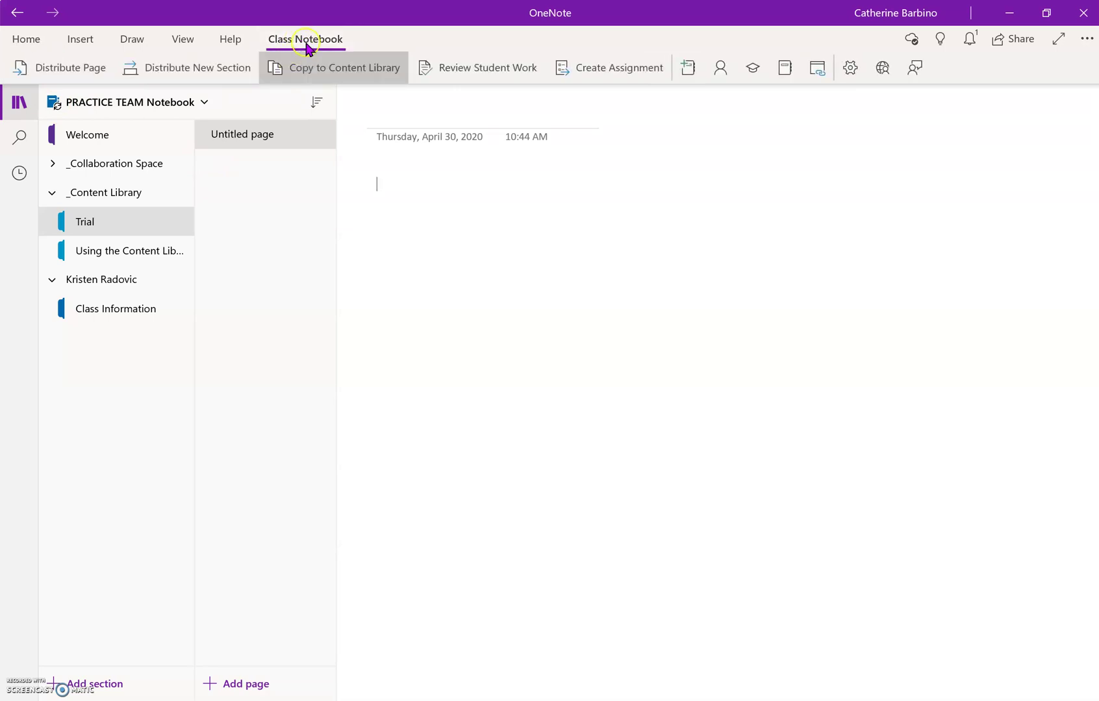
click(208, 74)
click(213, 133)
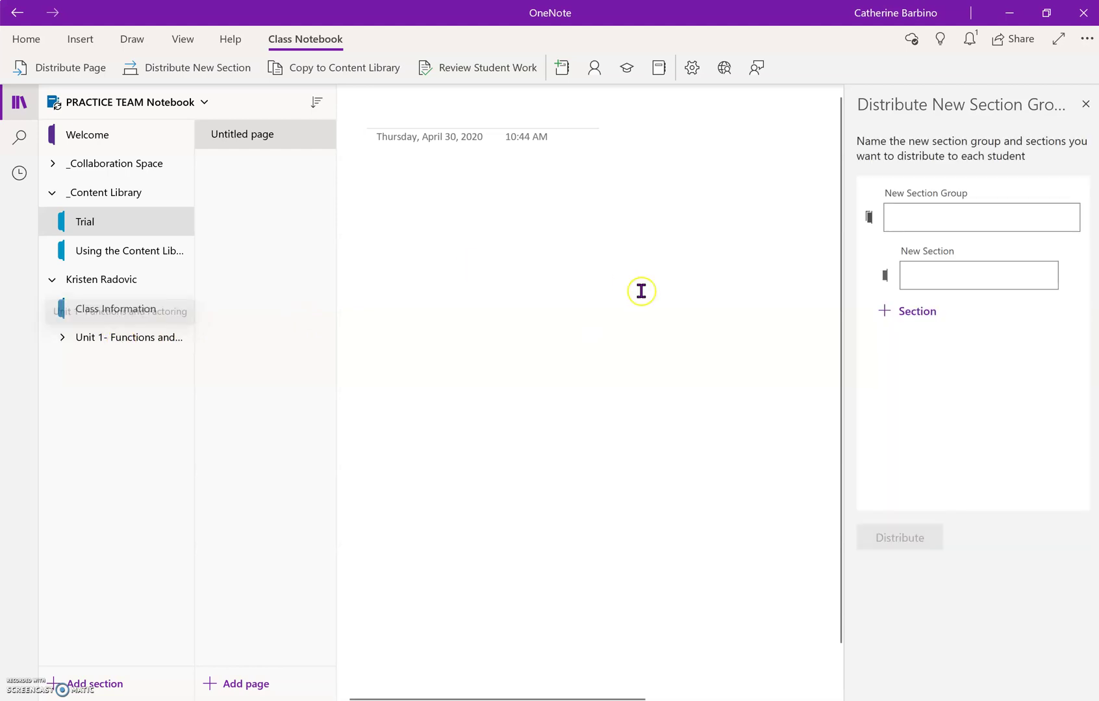
click(948, 208)
text(Uni )
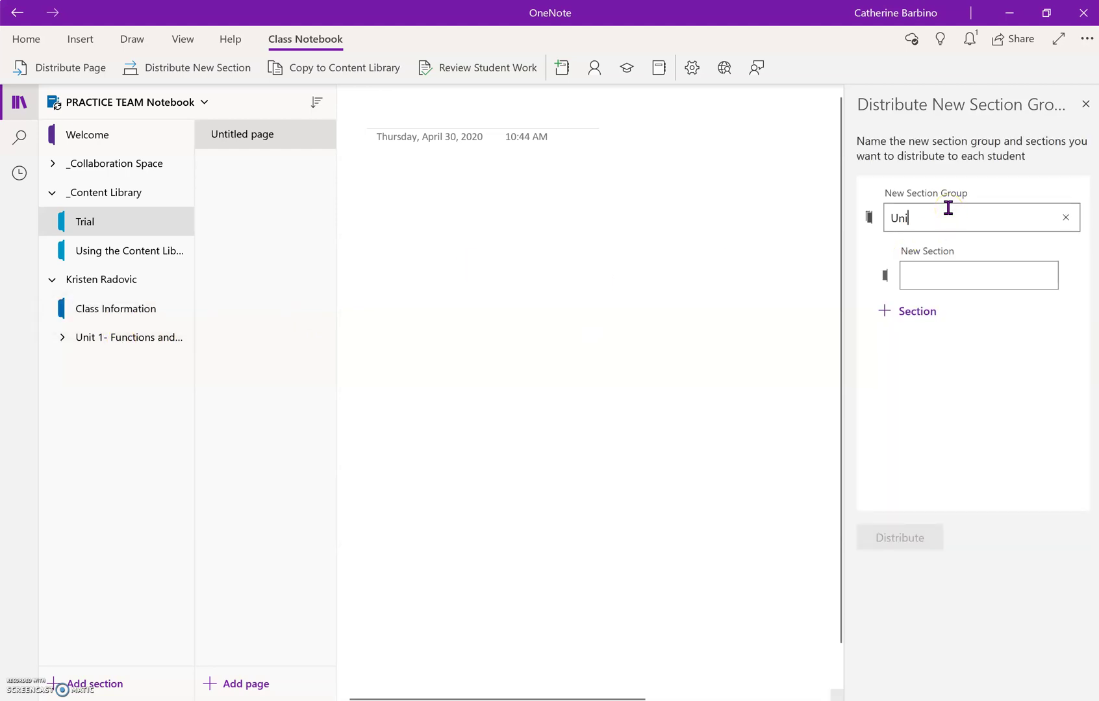
text(t 2- P)
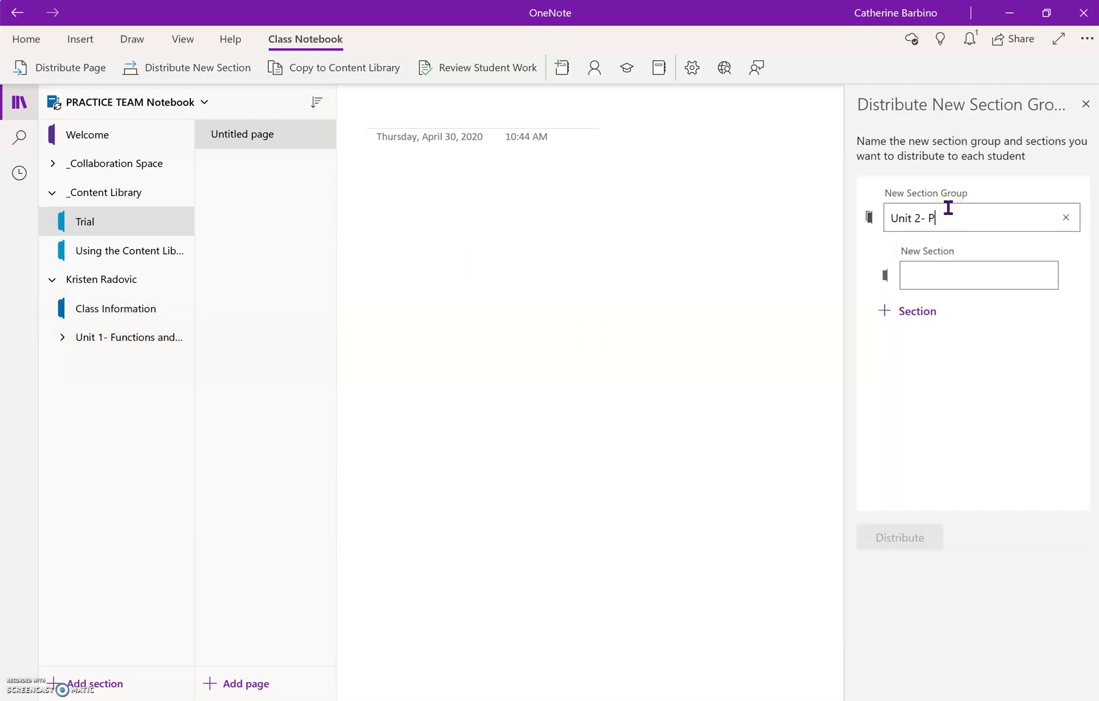
text(olynomia)
Name the first section of the new section group Classwork
click(947, 270)
text(Classwork)
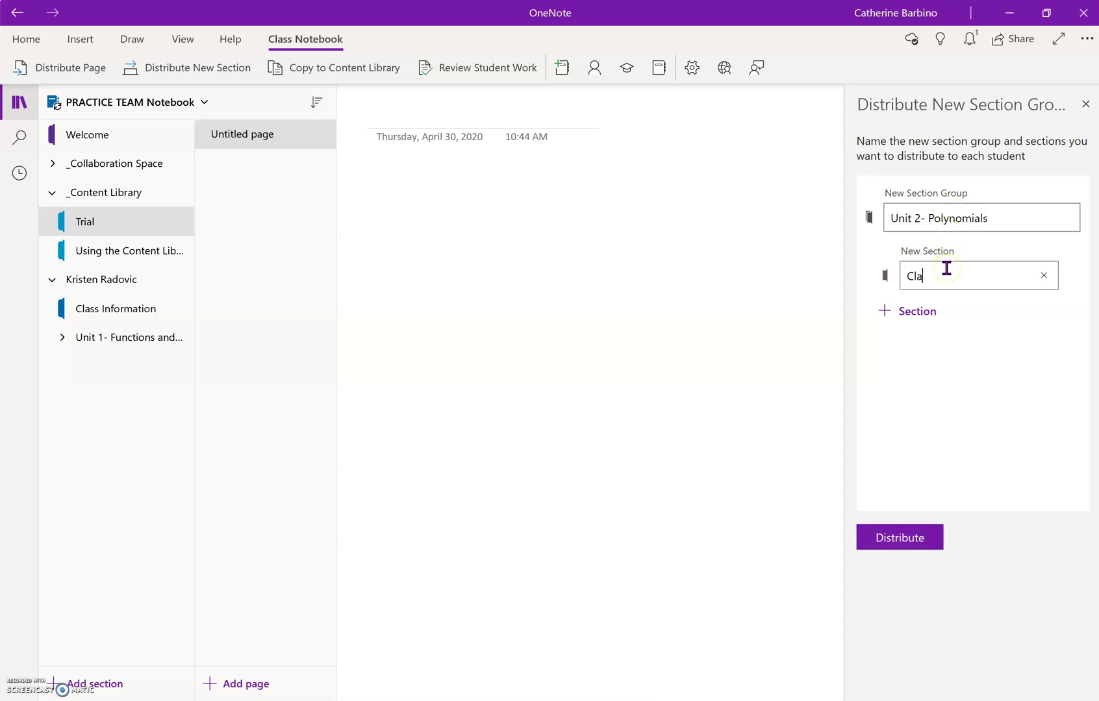
Add Homework and Printed Class Notes sections to the new group and remove both again, keeping only Classwork
click(927, 313)
text(Homework)
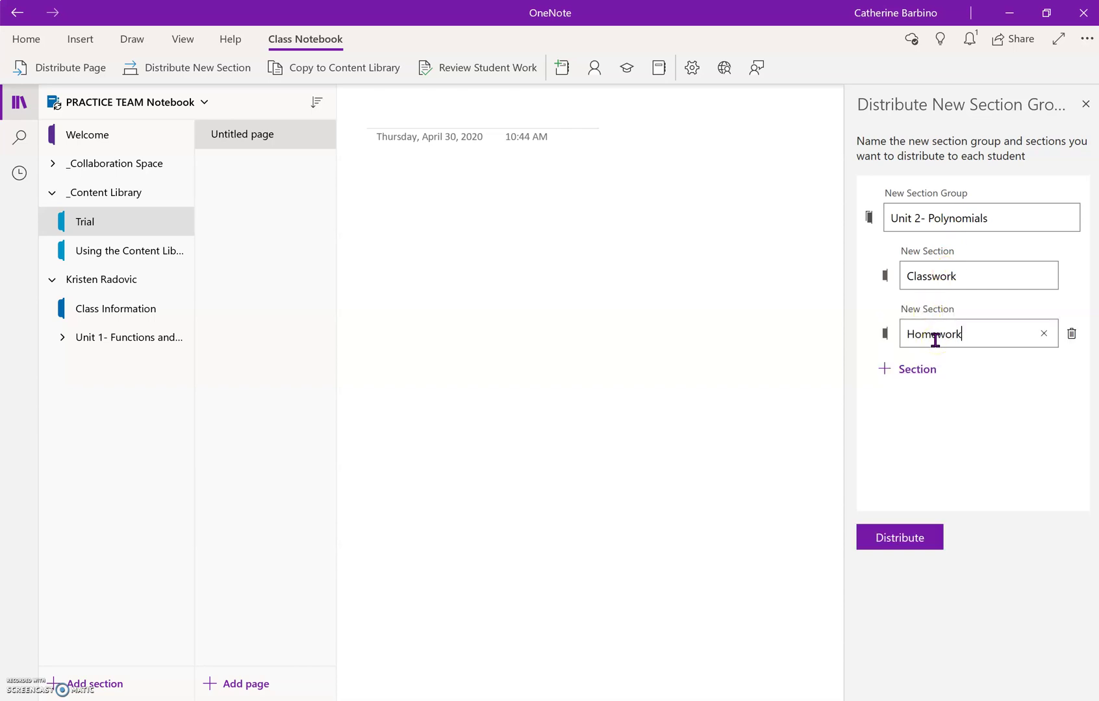
click(932, 368)
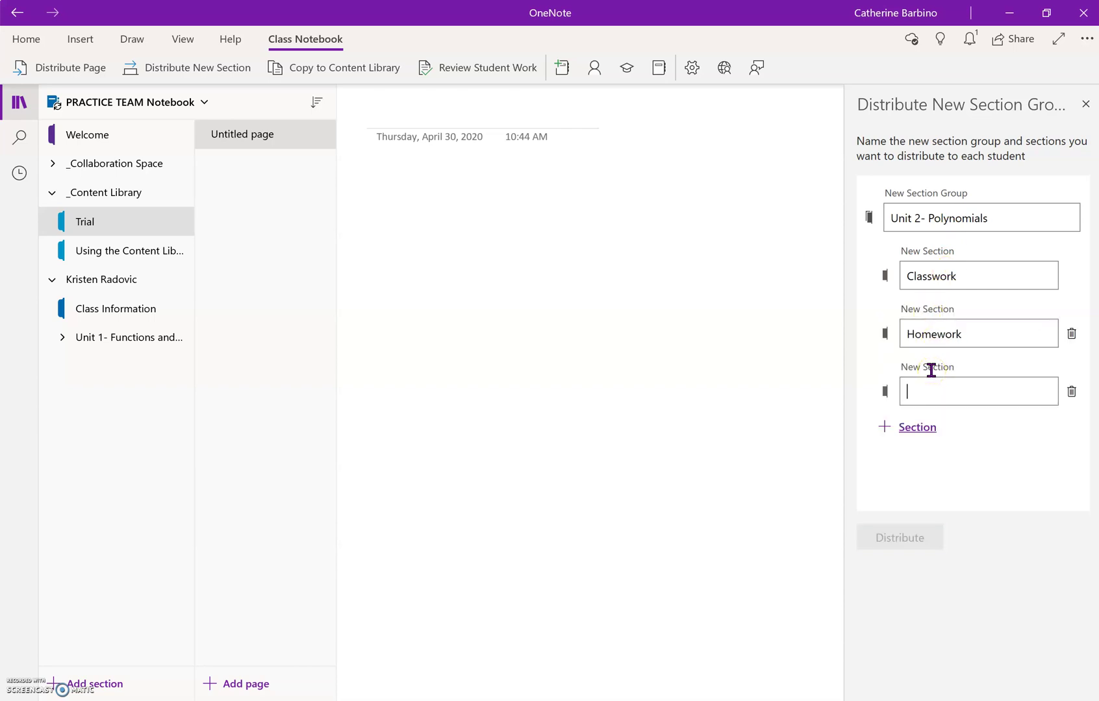
text(Printed Class Notes)
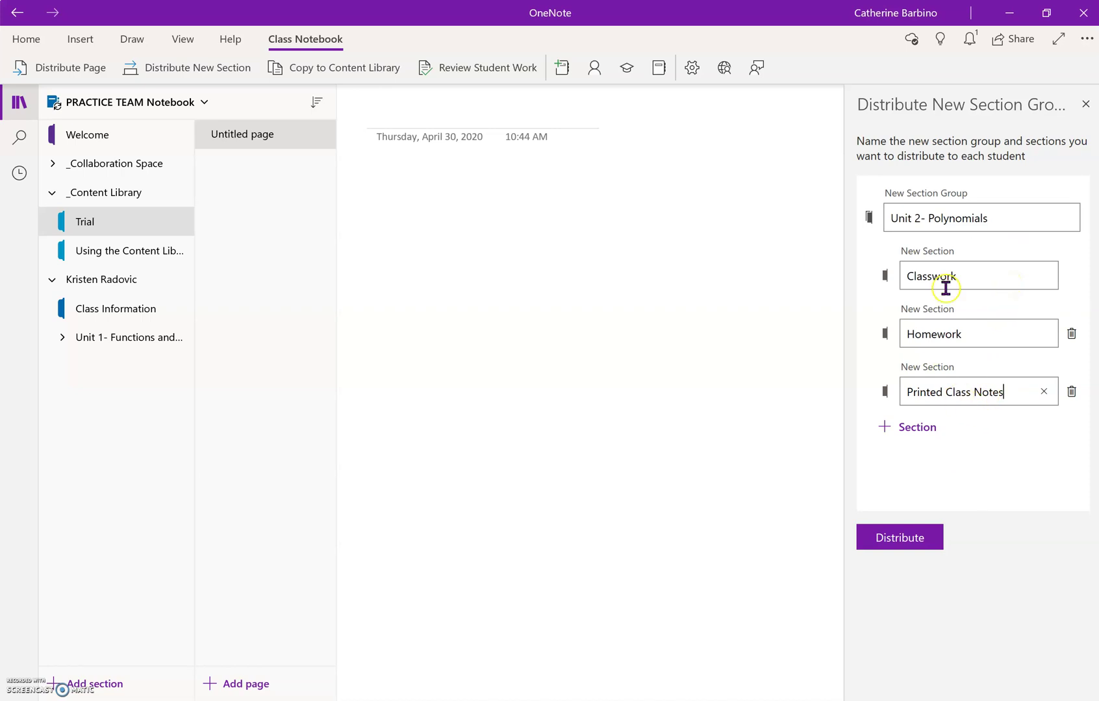
click(1072, 334)
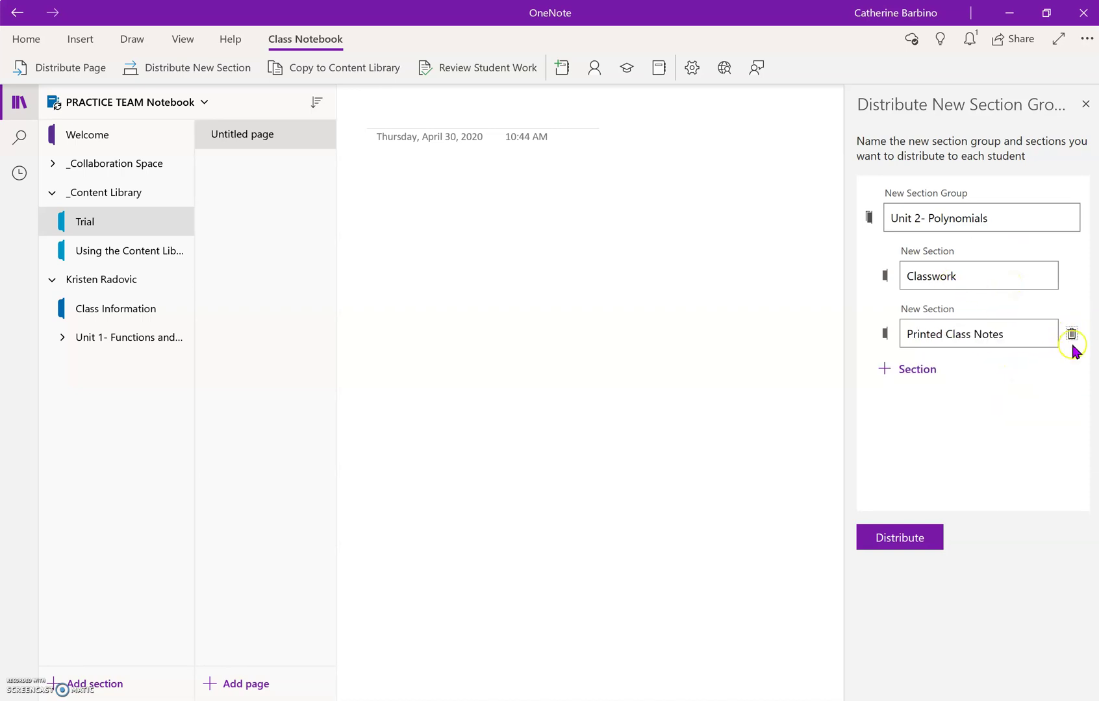
click(1072, 334)
Distribute the Unit 2 section group to the students, look inside the student's Unit 1 group and close the distribution pane
click(910, 541)
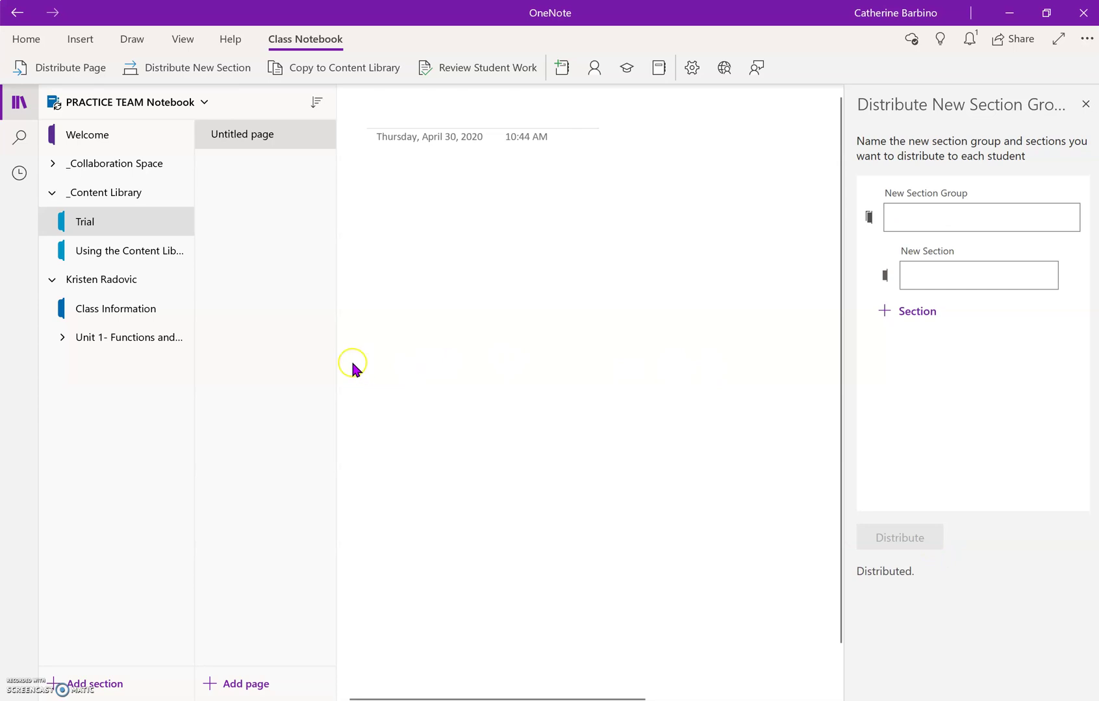
click(134, 343)
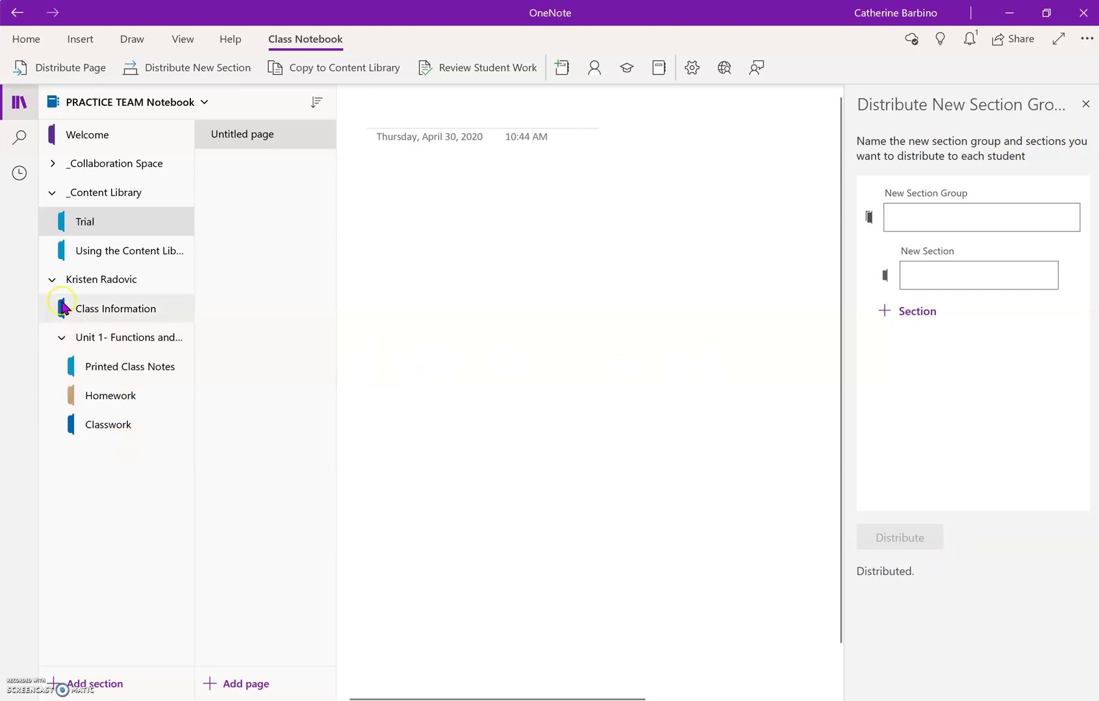
click(62, 338)
click(511, 416)
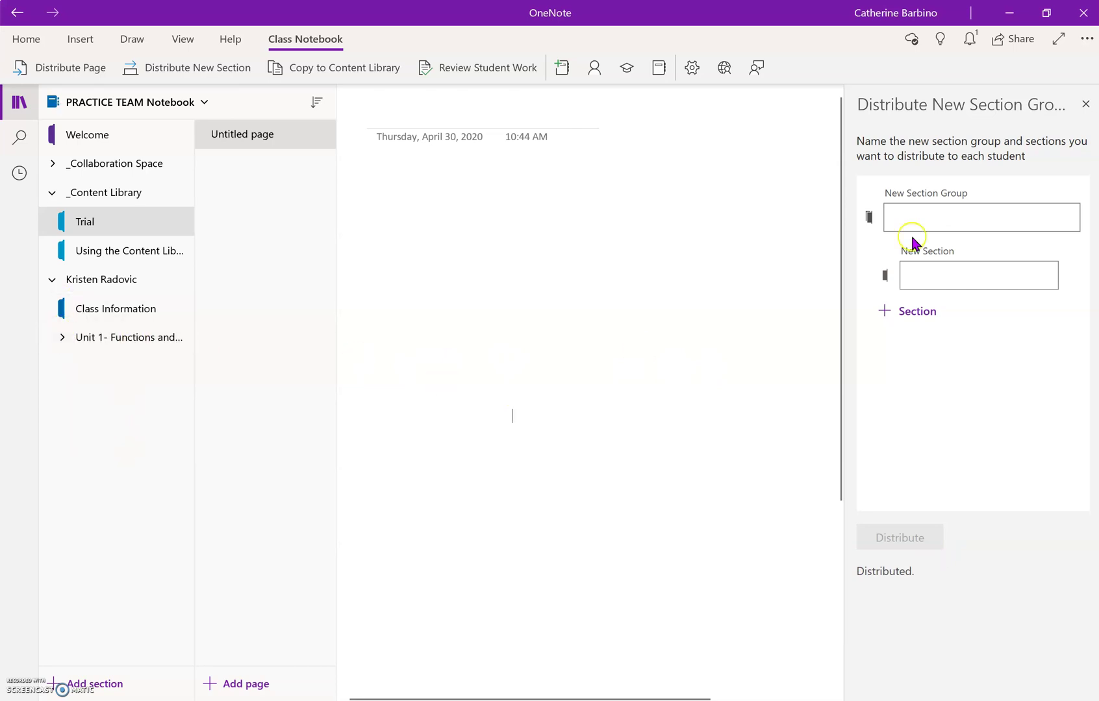
click(1085, 104)
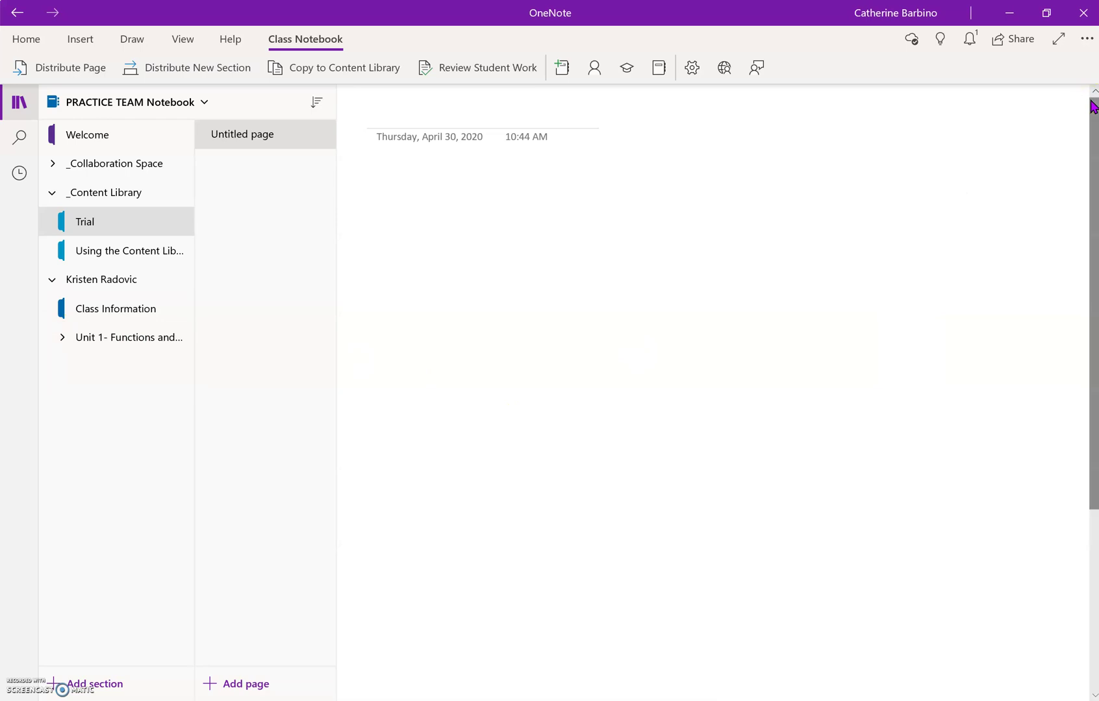
Distribute a new section named Project into the students' Unit 1- Functions and Factoring section group
click(237, 70)
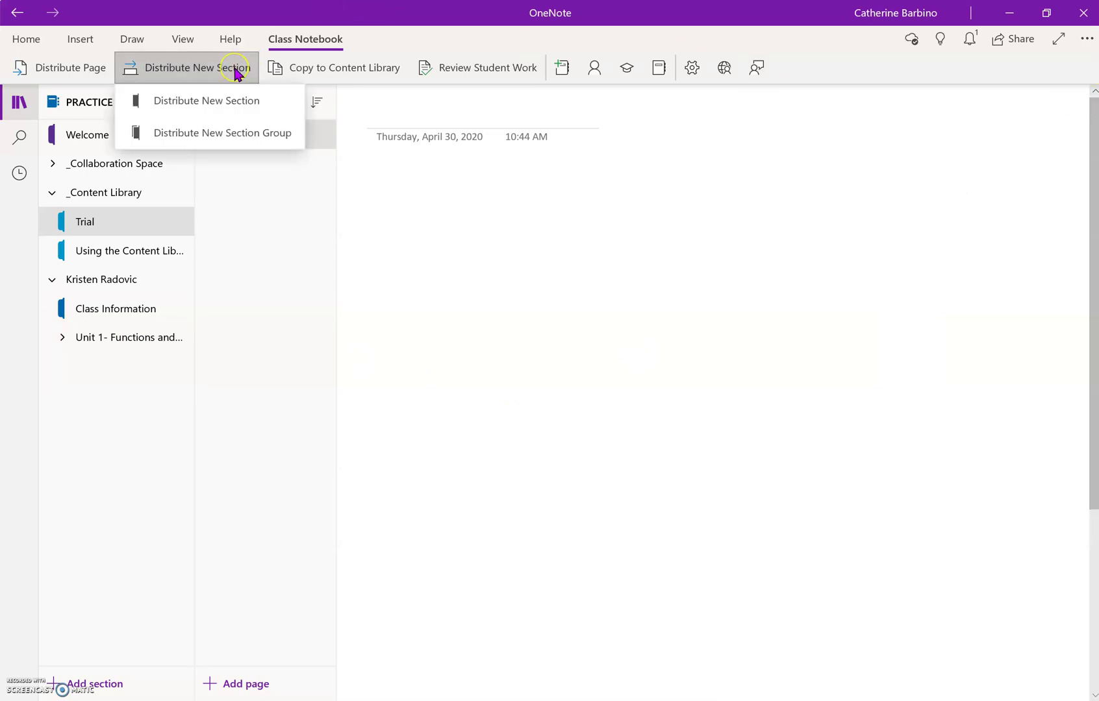
click(236, 101)
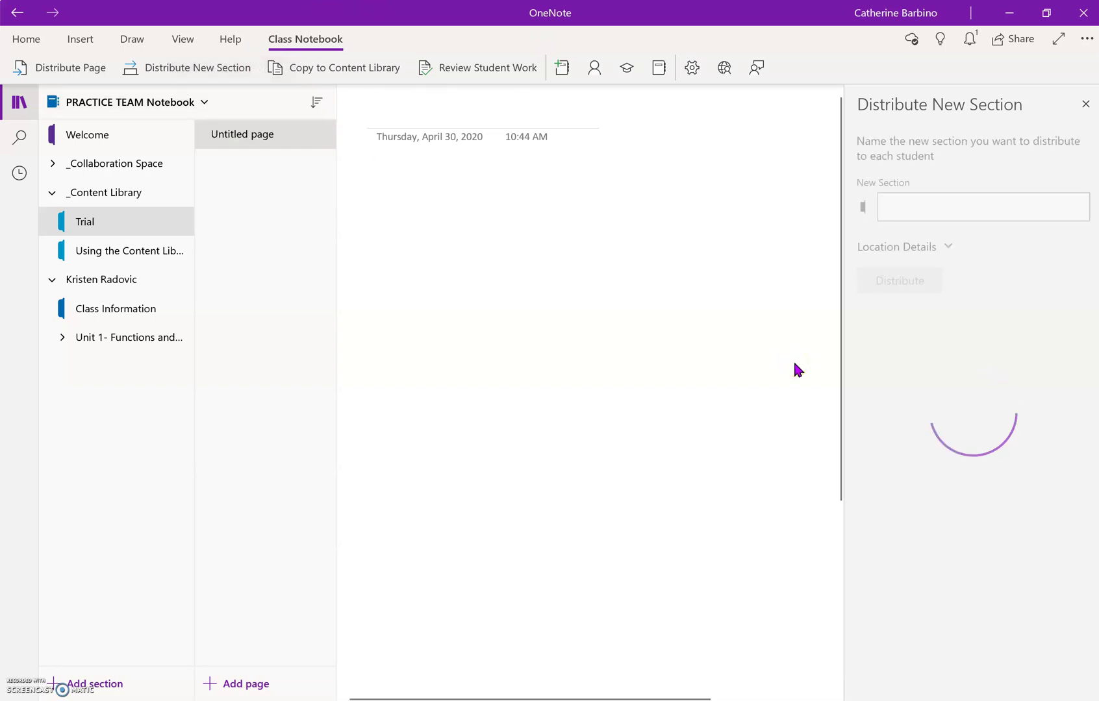
click(928, 205)
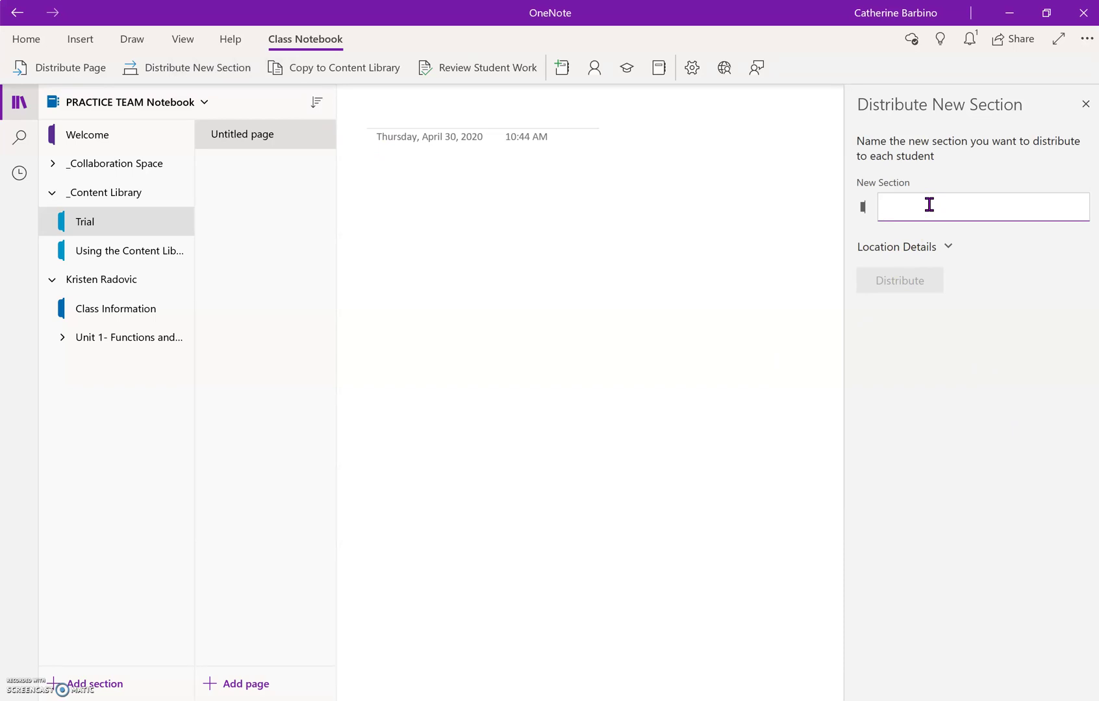
text(Project)
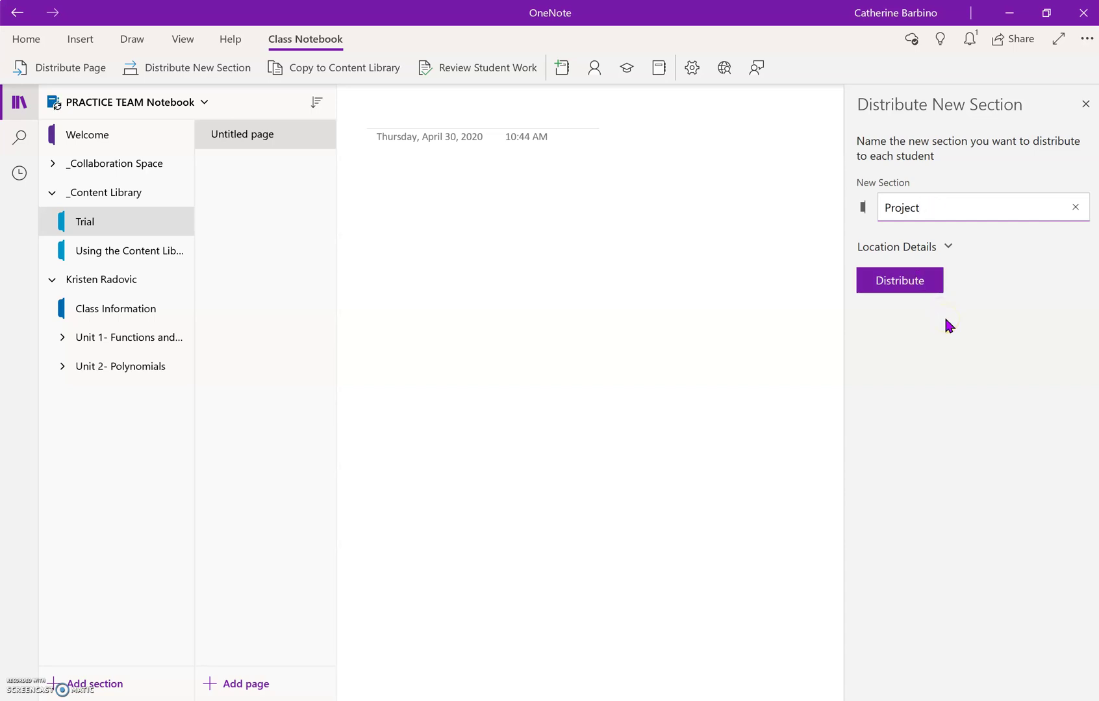
click(947, 248)
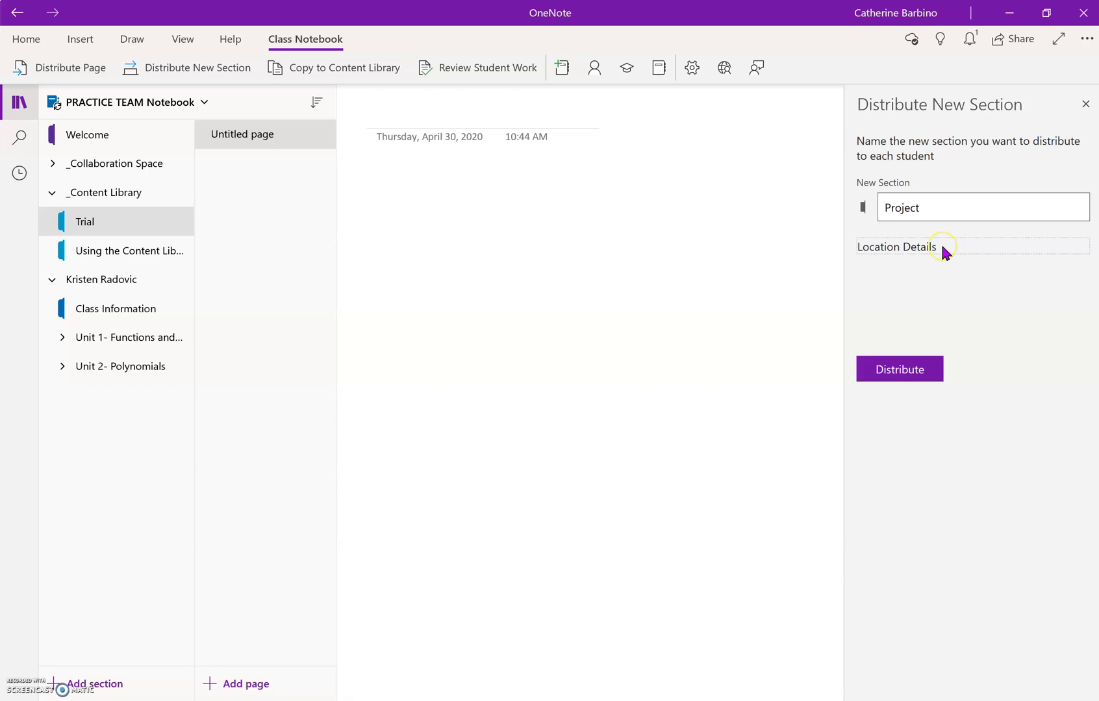
click(947, 317)
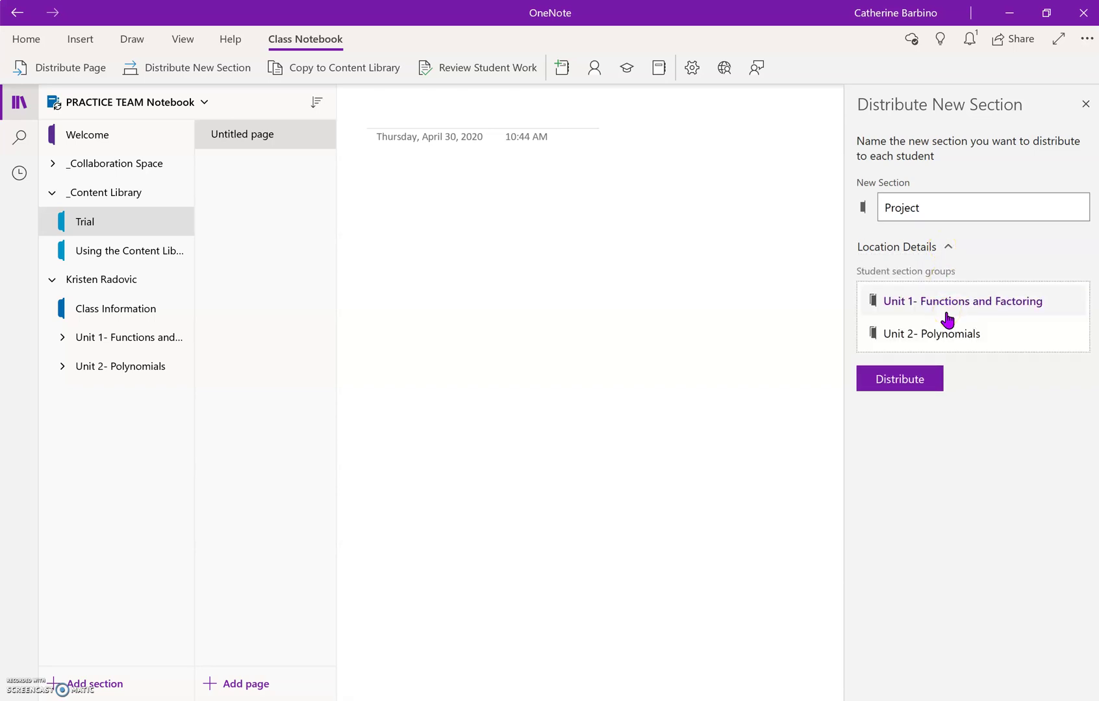
click(921, 374)
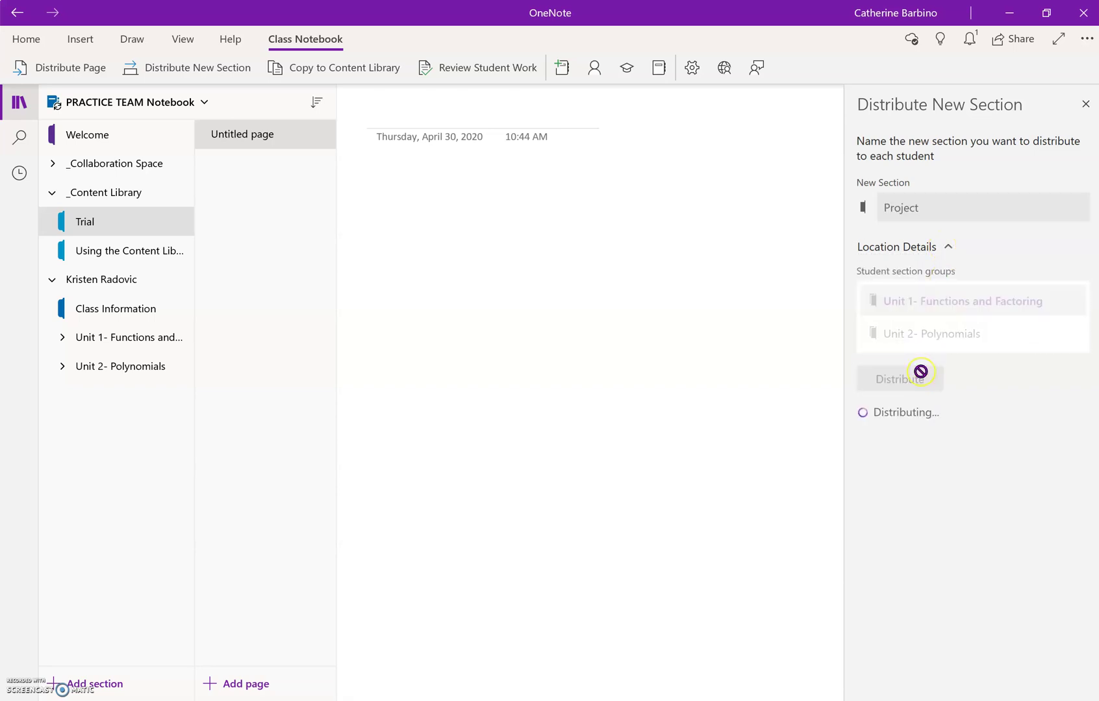
Expand the student's Unit 1 and Unit 2- Polynomials section groups to check which sections they contain
click(142, 339)
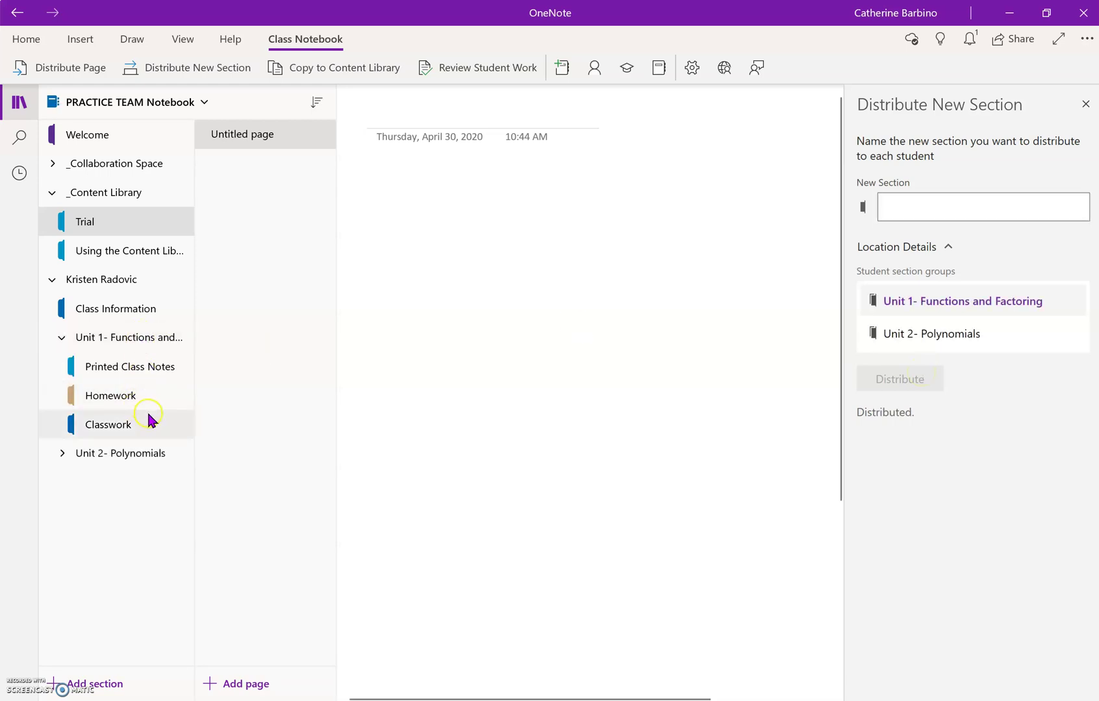
click(1003, 218)
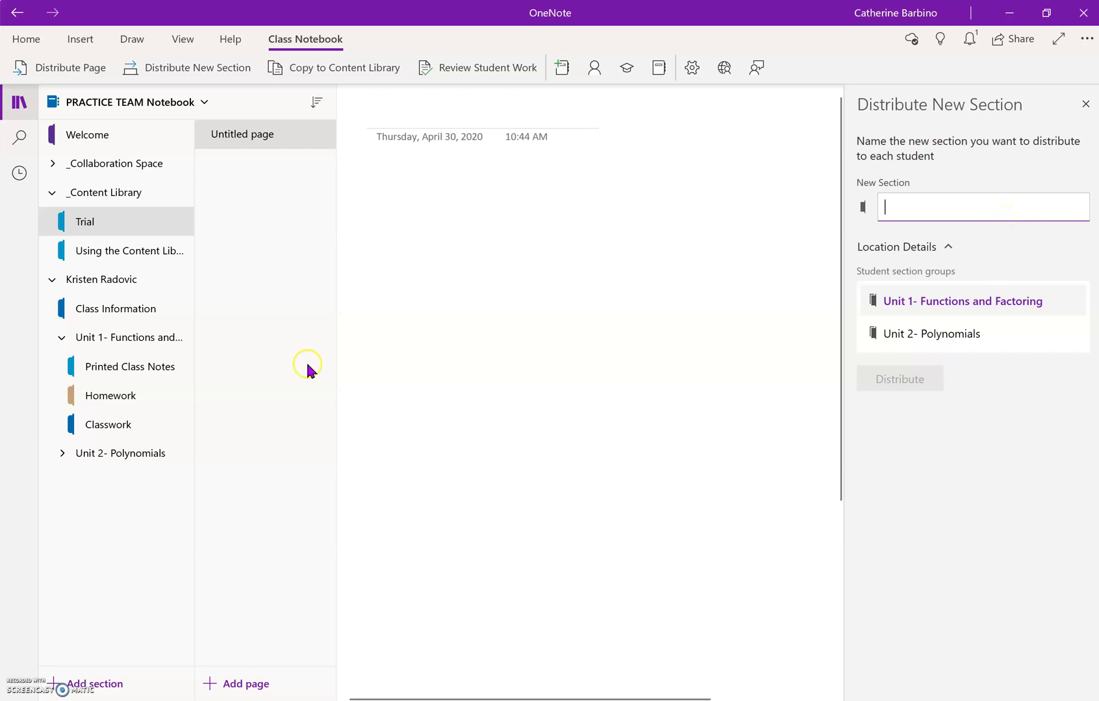
click(107, 453)
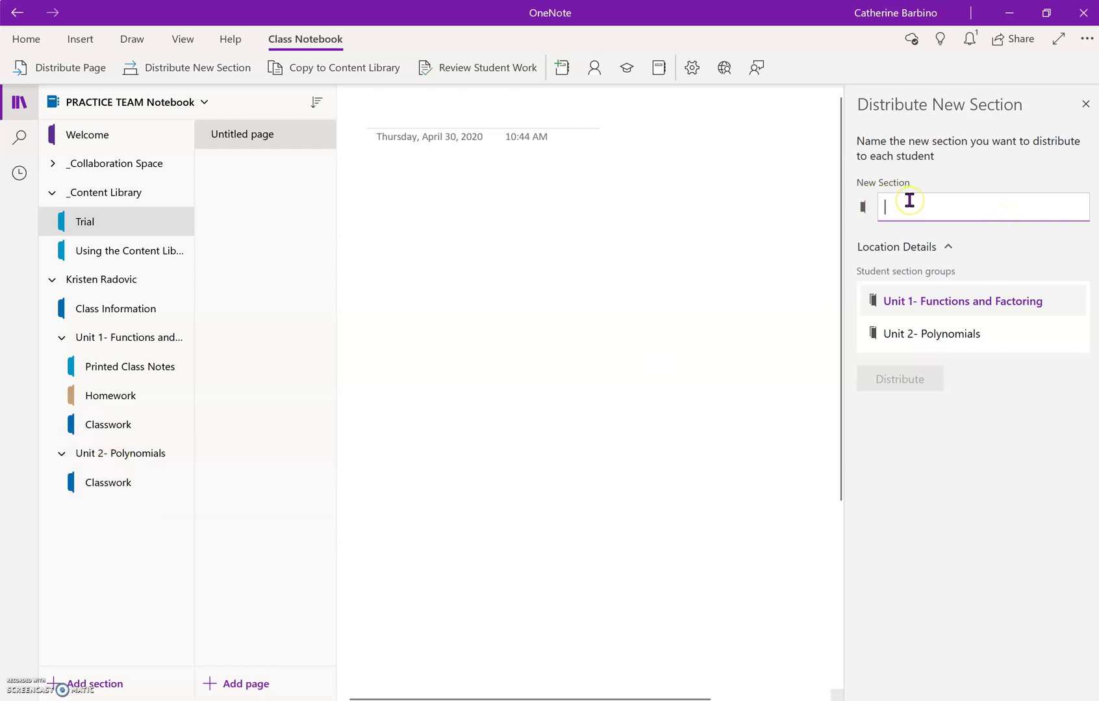
Distribute a new section named Homework into the students' Unit 2- Polynomials section group
text(Homework)
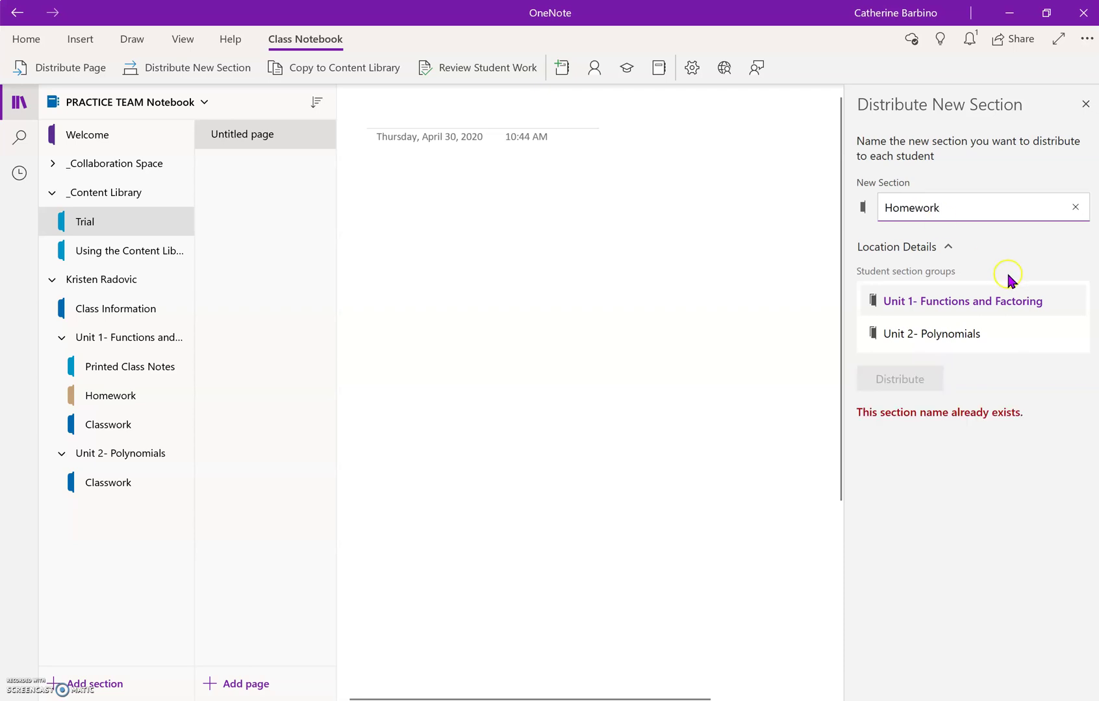
click(971, 338)
click(916, 379)
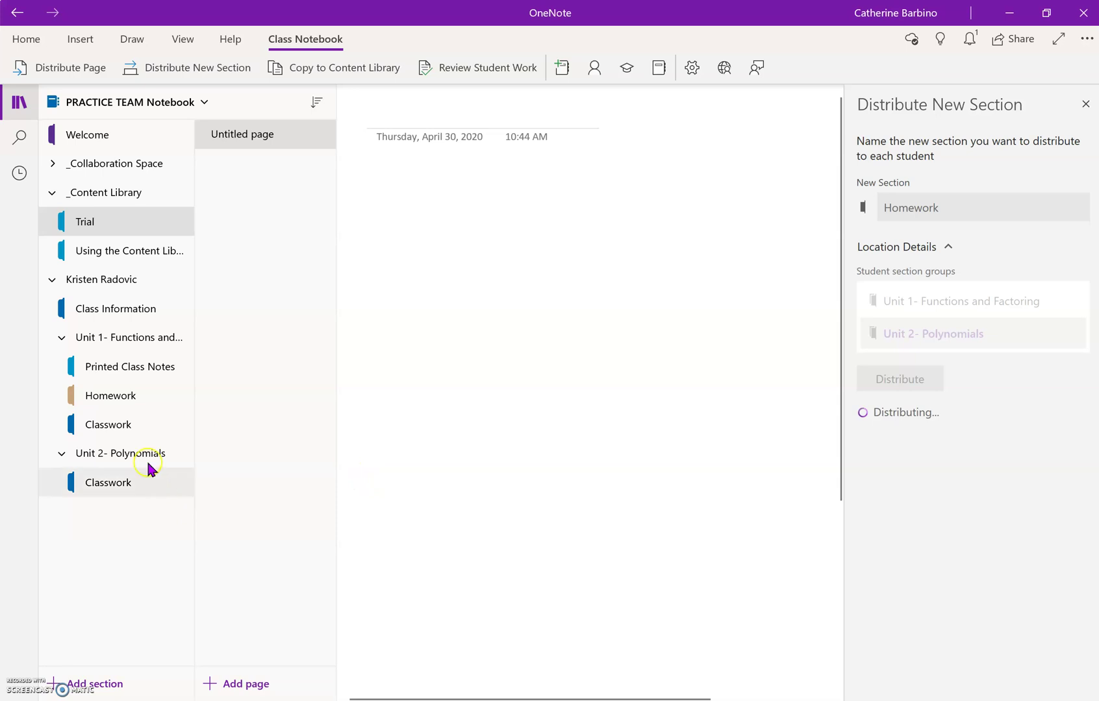